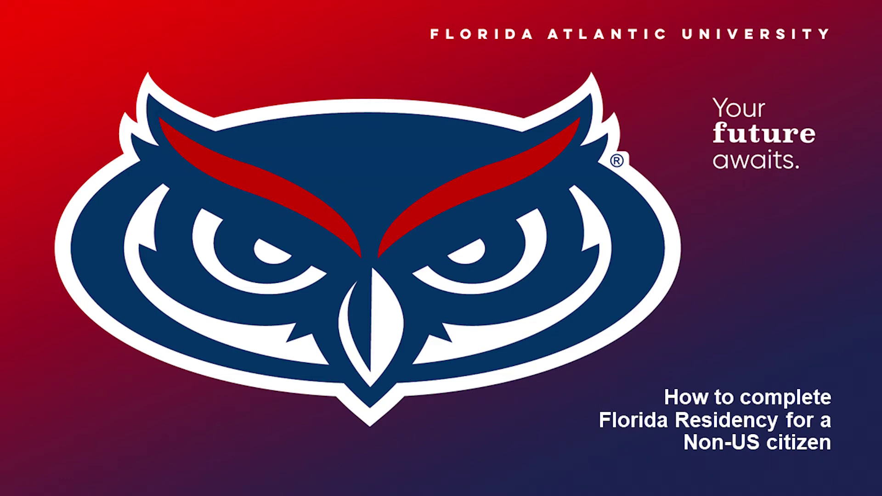
# - Open the OWL Residency Portal welcome page at owlres.fau.edu/apps/
pyautogui.click(247, 464)
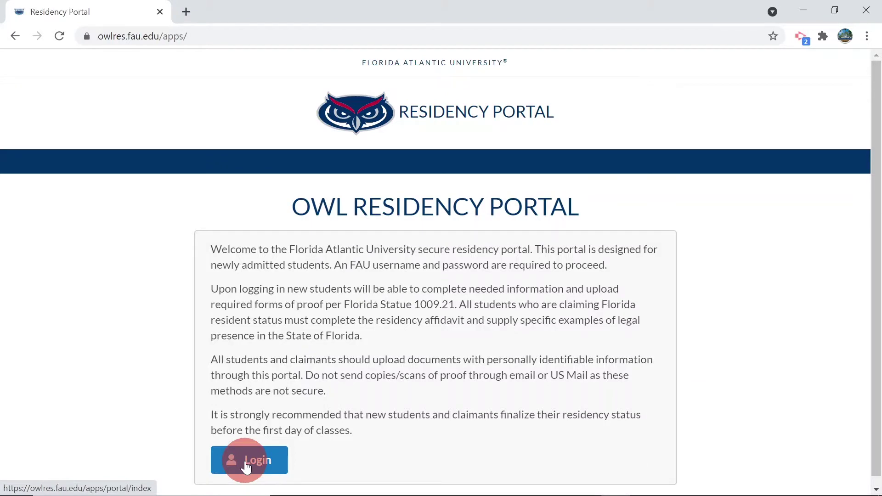
# - Log in and start the residency form for the Undergraduate 202108 entry
pyautogui.click(247, 463)
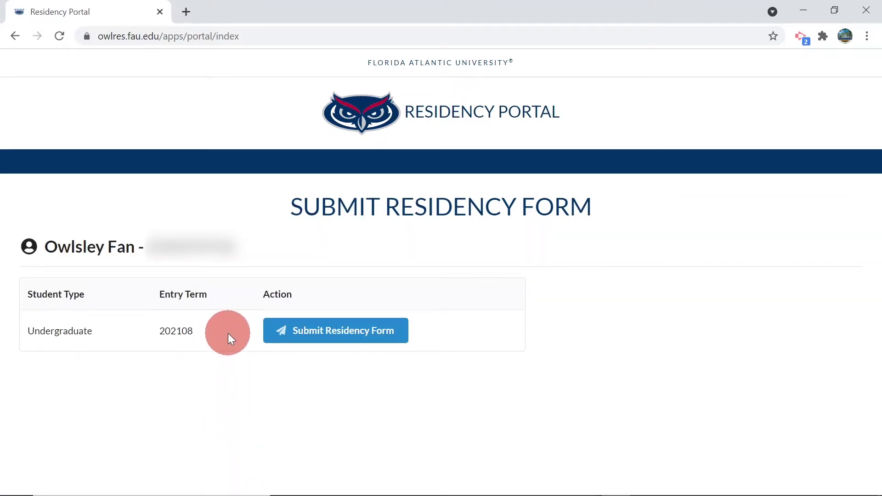
pyautogui.click(316, 334)
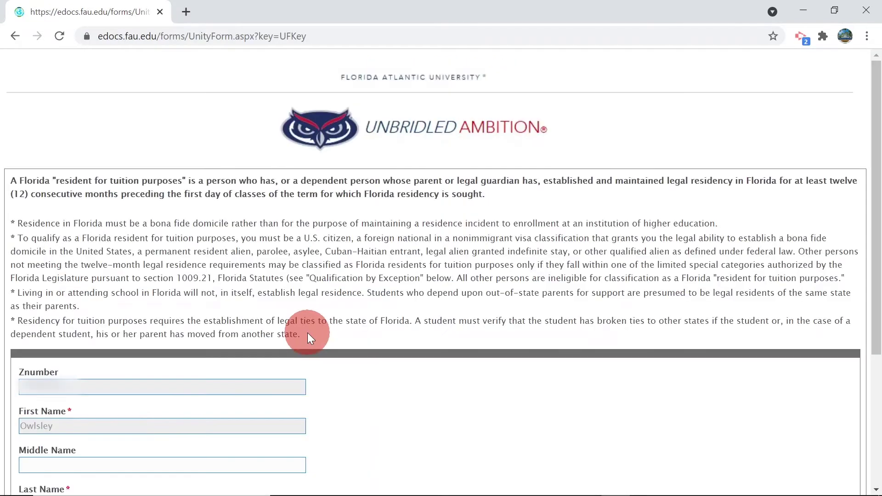
# - Set the date of birth to 6/1/2003 and mark the student as a Non-Florida Resident
pyautogui.scroll(-2, 147, 265)
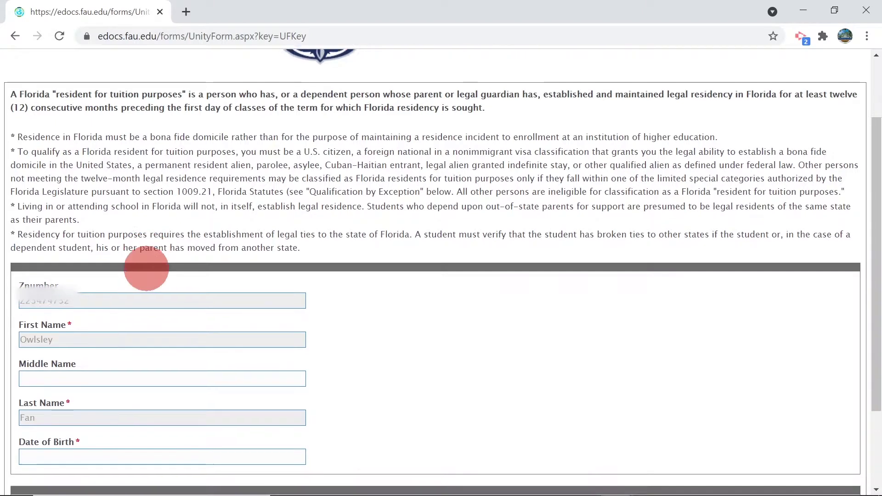
pyautogui.scroll(-3, 146, 269)
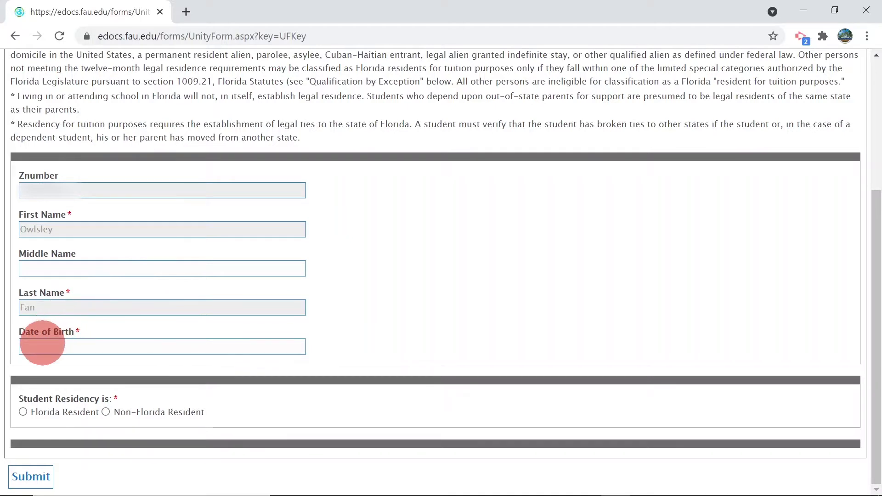
pyautogui.click(42, 347)
pyautogui.click(148, 369)
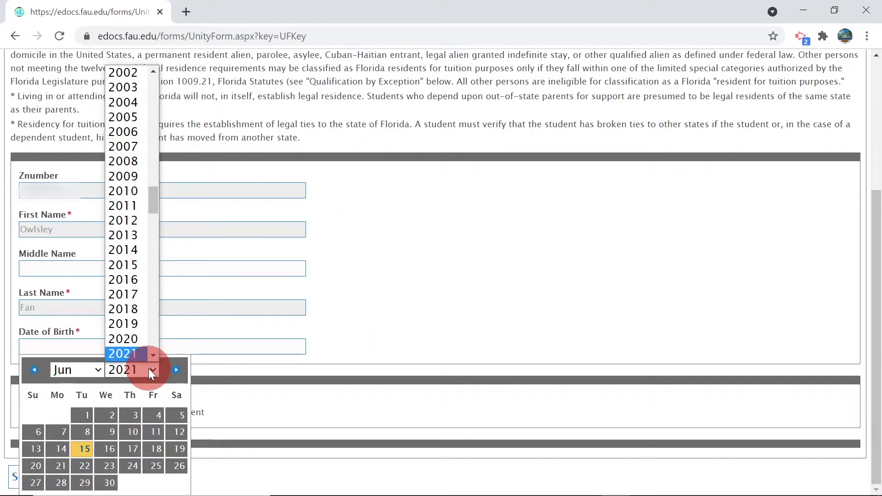
pyautogui.click(131, 85)
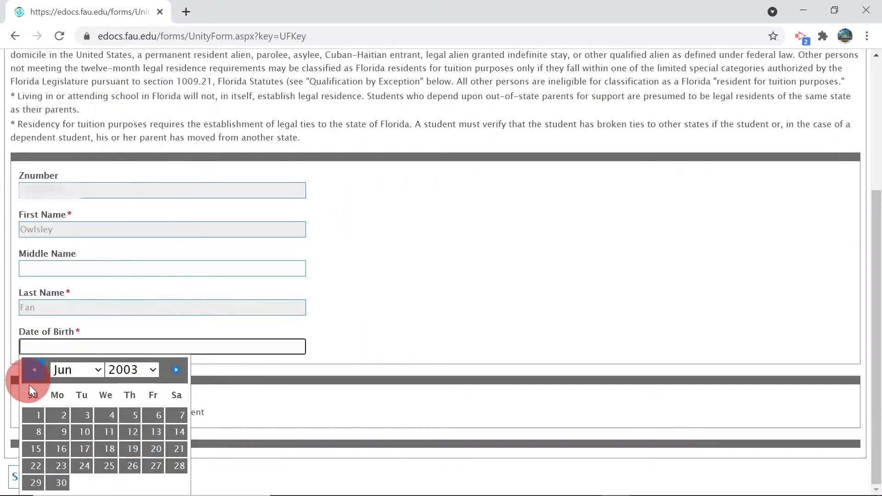
pyautogui.click(34, 417)
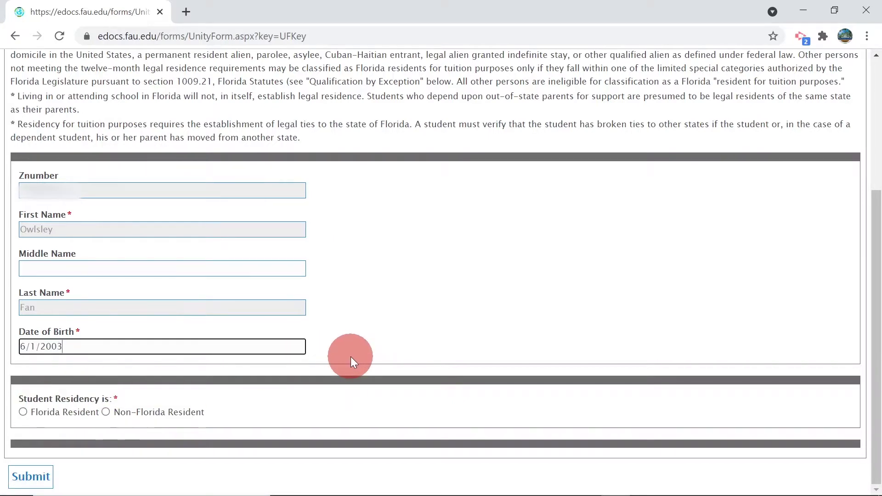
pyautogui.click(106, 412)
# - Enter the student's name, draw and apply a signature, and date the declaration 6/15/2021
pyautogui.scroll(-4, 107, 410)
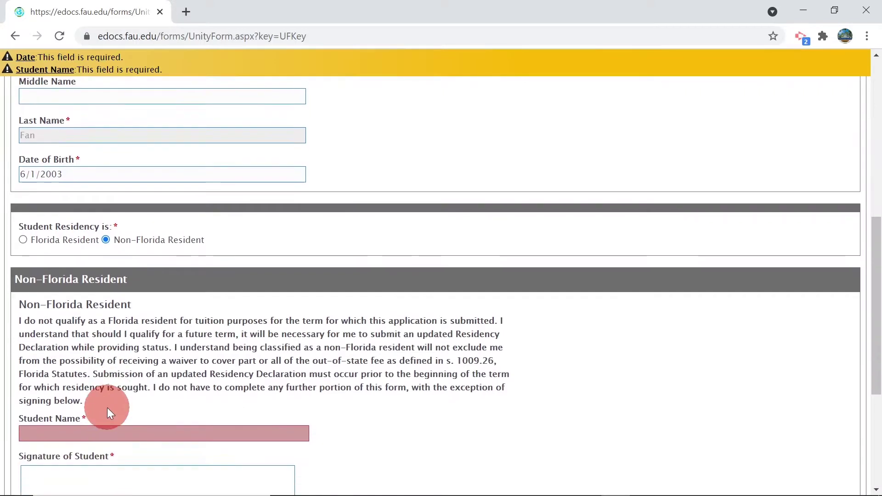
pyautogui.scroll(-3, 120, 363)
pyautogui.click(111, 283)
pyautogui.write('Owlsley Fan')
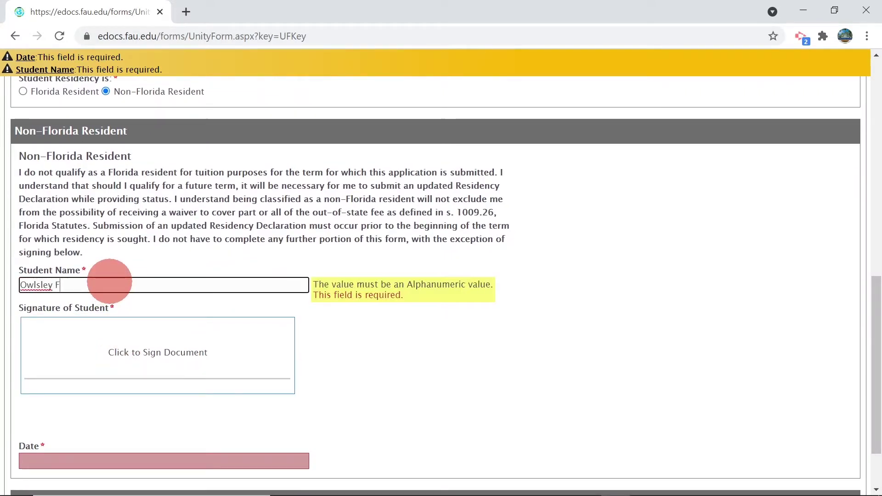
pyautogui.click(84, 356)
pyautogui.moveTo(312, 250)
pyautogui.mouseDown()
pyautogui.moveTo(443, 266)
pyautogui.moveTo(603, 253)
pyautogui.mouseUp()
pyautogui.click(217, 370)
pyautogui.scroll(-1, 216, 370)
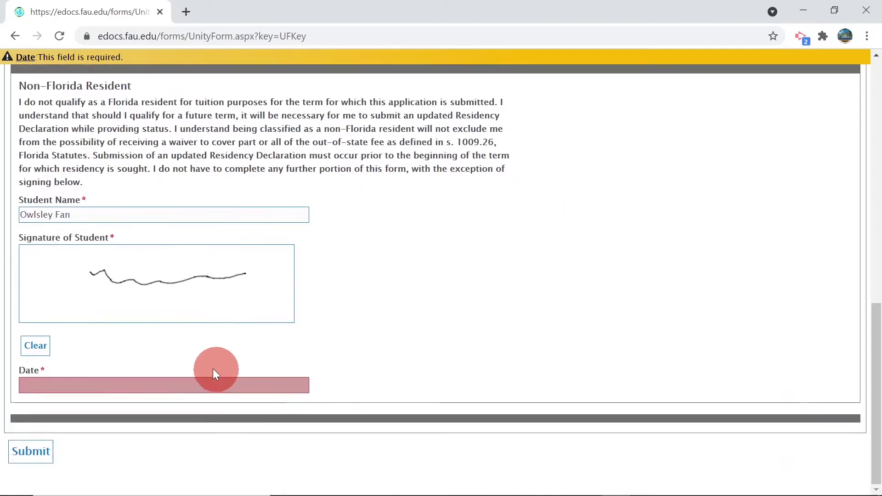
pyautogui.click(68, 381)
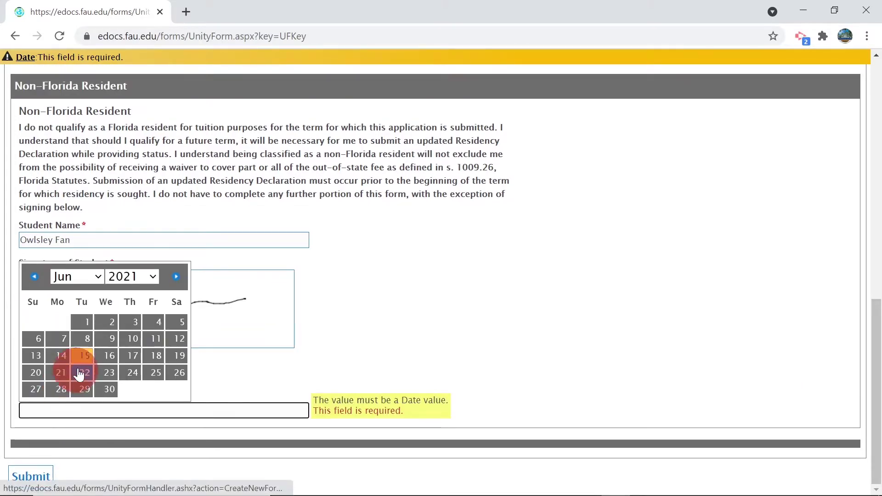
pyautogui.click(85, 356)
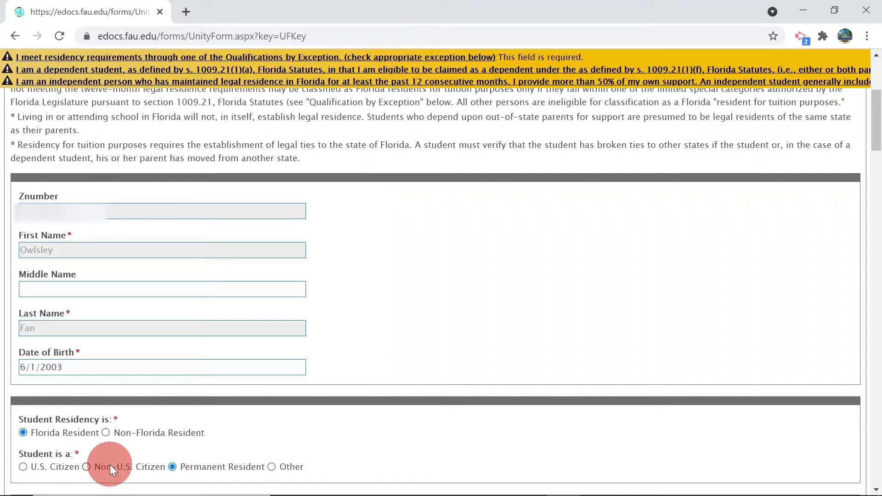
pyautogui.click(109, 464)
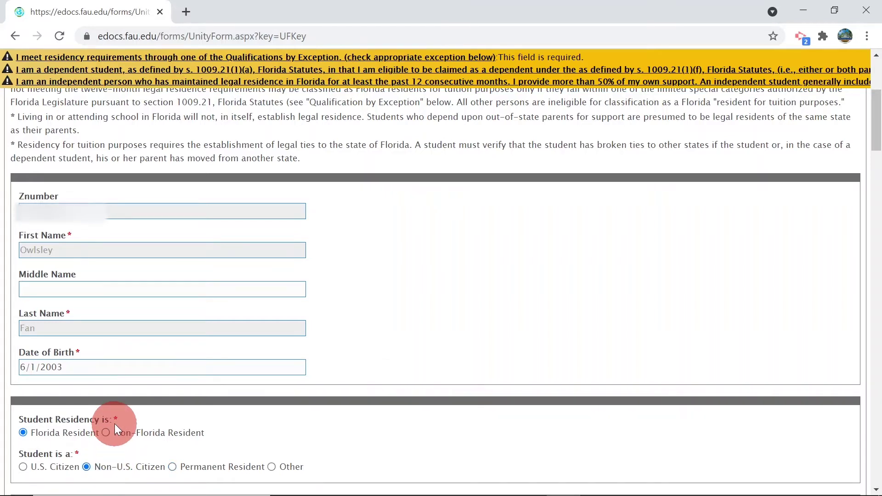
pyautogui.scroll(-2, 115, 424)
pyautogui.scroll(-8, 117, 421)
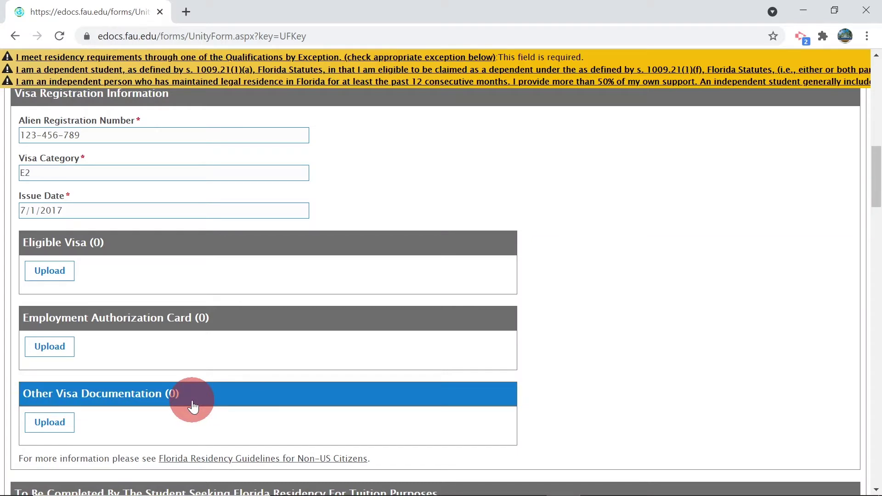
pyautogui.scroll(-5, 193, 407)
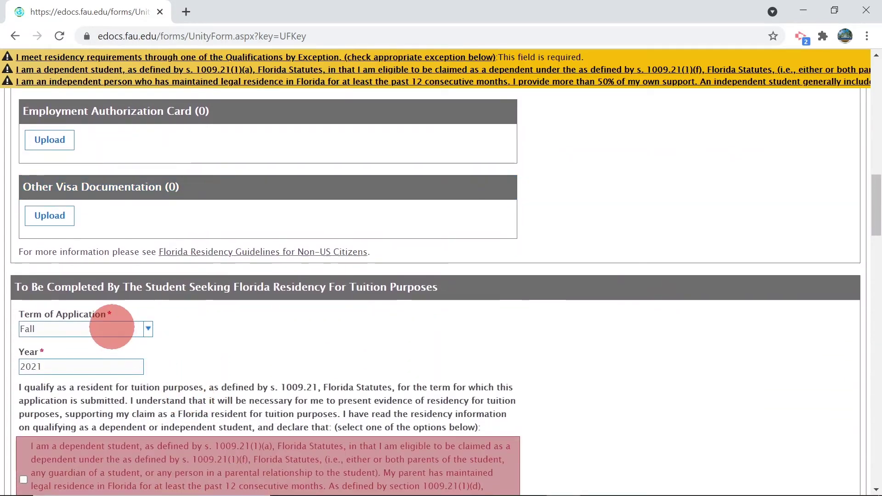
pyautogui.scroll(10, 112, 328)
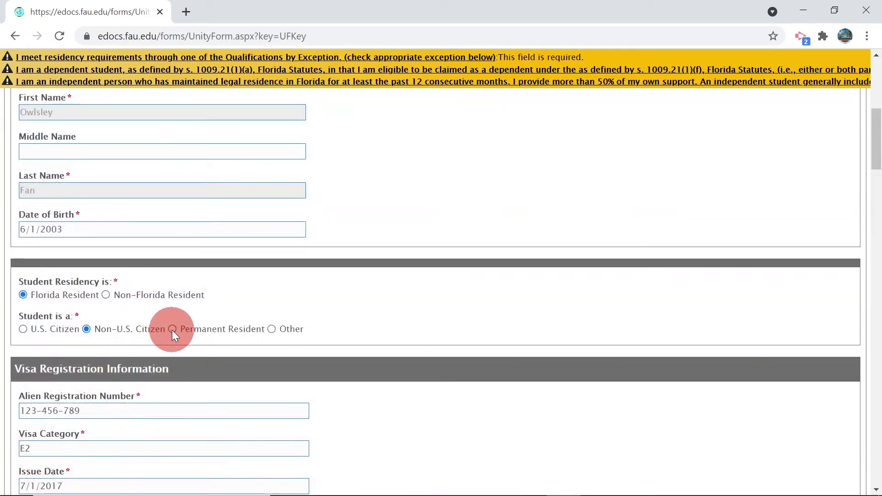
pyautogui.click(172, 330)
pyautogui.scroll(-3, 172, 330)
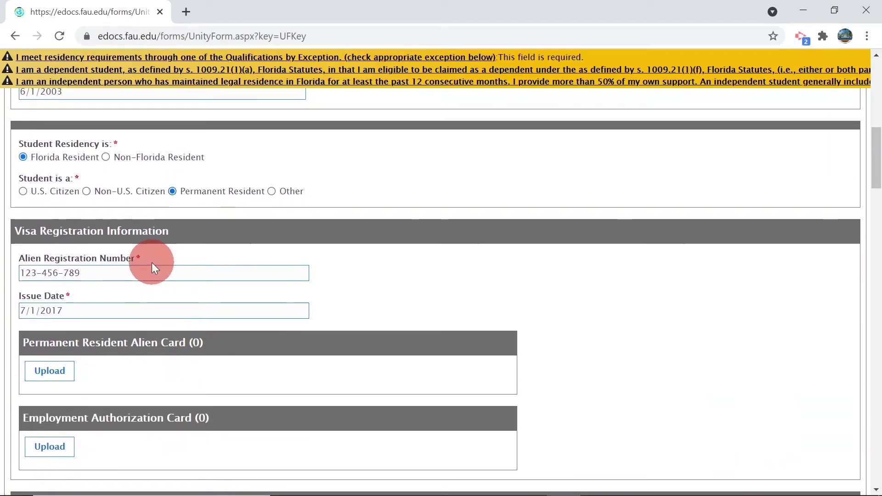
pyautogui.scroll(-2, 189, 298)
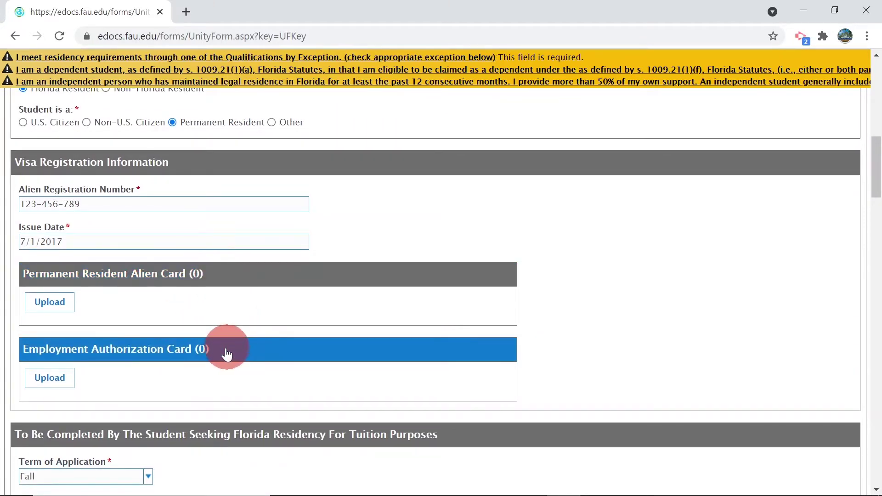
pyautogui.scroll(-4, 226, 349)
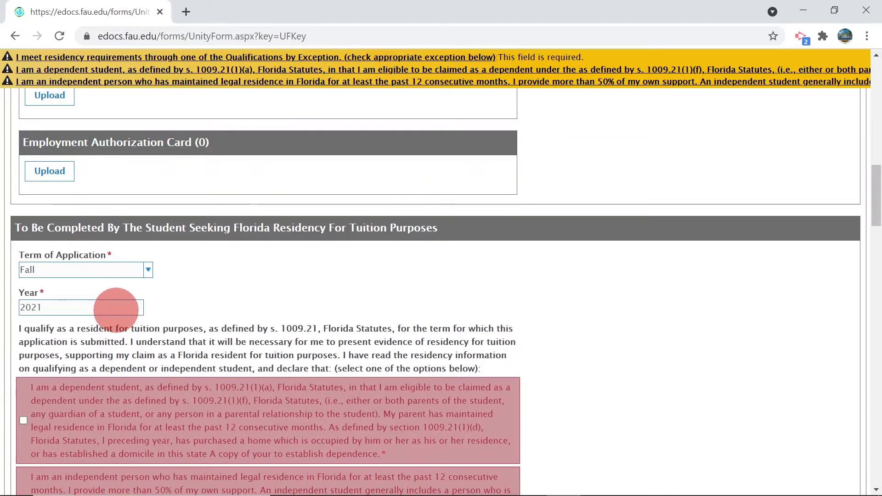
pyautogui.scroll(-4, 131, 308)
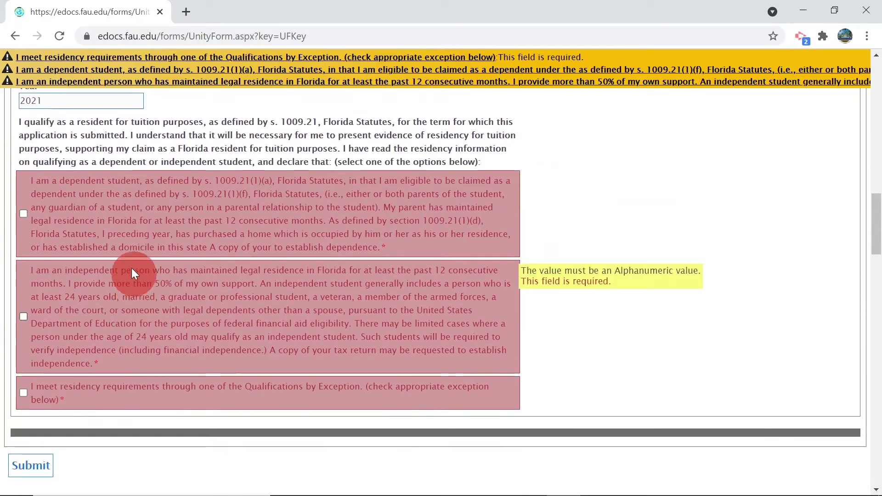
pyautogui.click(24, 214)
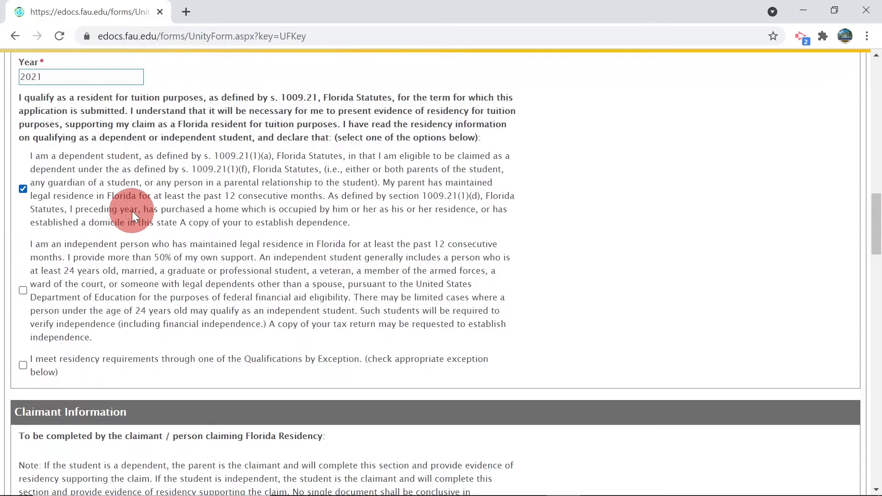
# - Scroll down the form toward the Claimant Information section
pyautogui.scroll(-7, 132, 212)
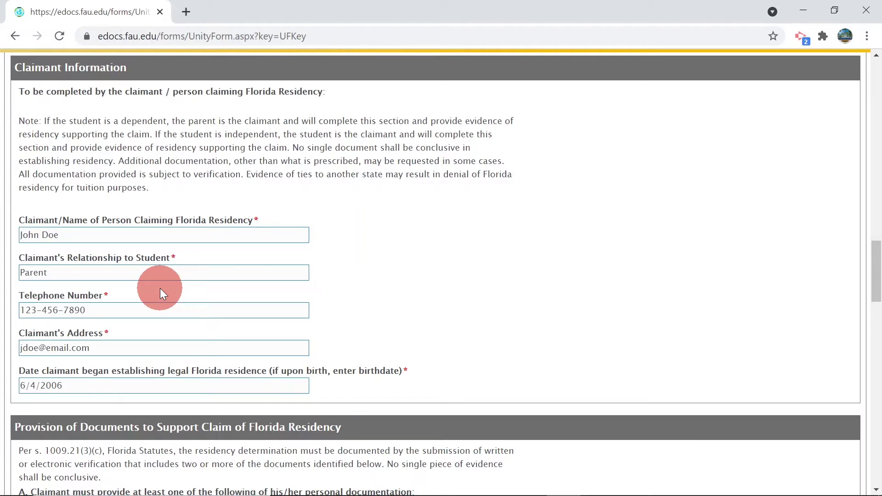
pyautogui.scroll(-5, 160, 288)
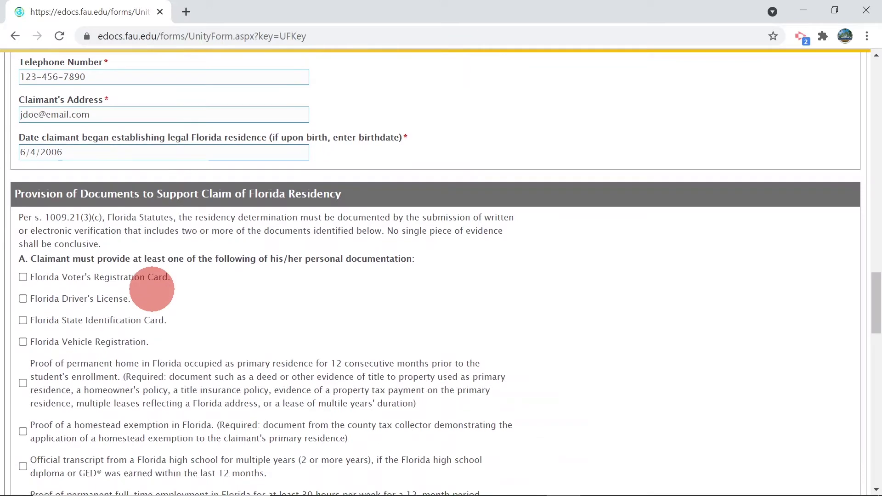
# - Keep only the Florida Driver's License checked and add the Declaration of domicile as evidence
pyautogui.click(23, 235)
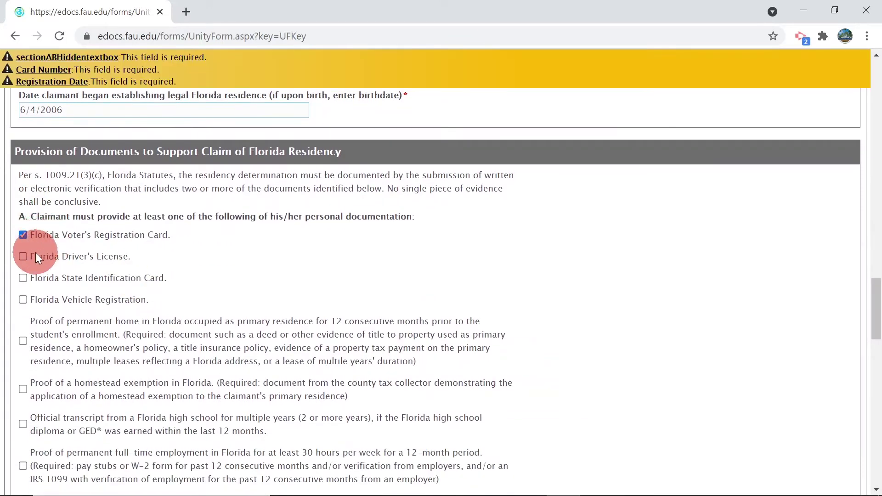
pyautogui.scroll(1, 23, 255)
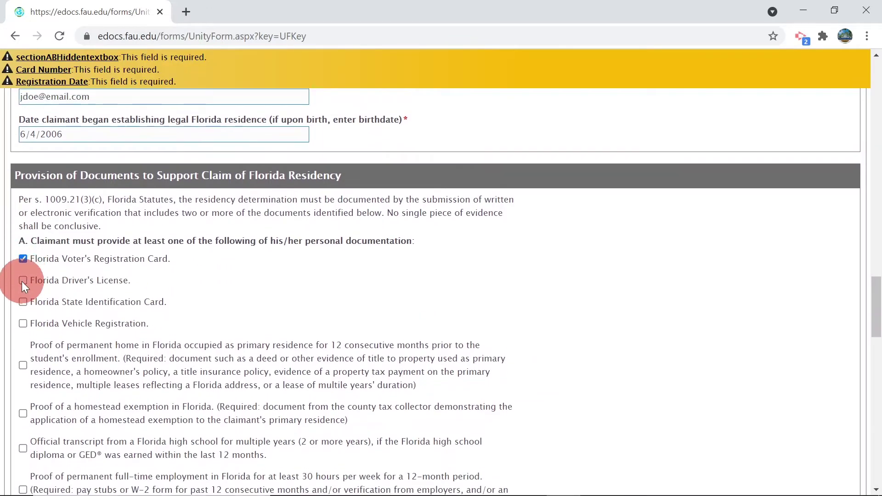
pyautogui.click(23, 281)
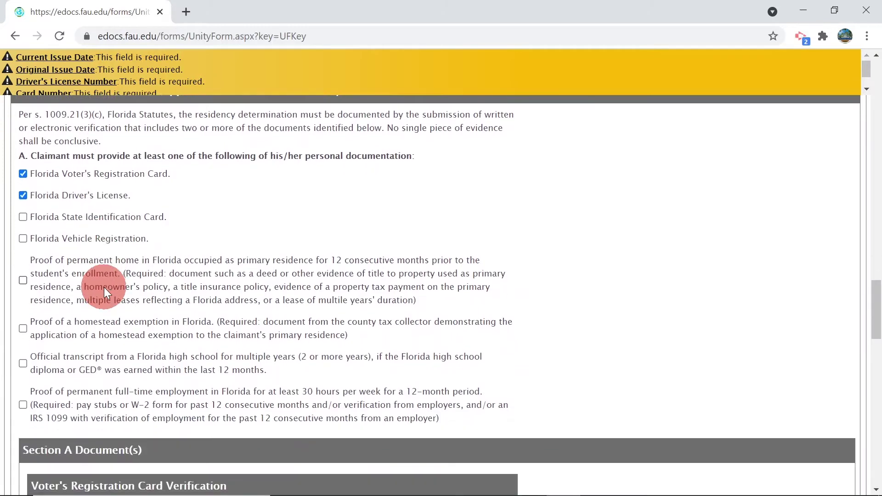
pyautogui.scroll(-3, 104, 288)
pyautogui.scroll(3, 104, 288)
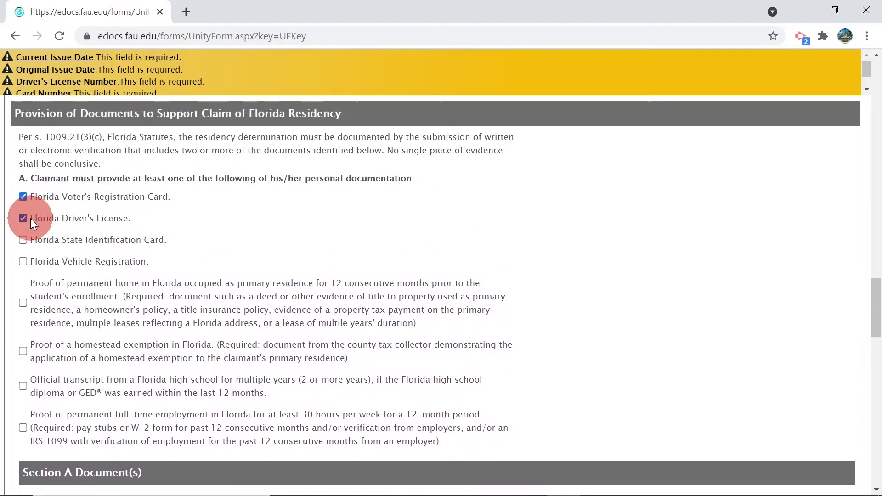
pyautogui.click(23, 216)
pyautogui.click(23, 196)
pyautogui.click(23, 219)
pyautogui.scroll(-5, 115, 252)
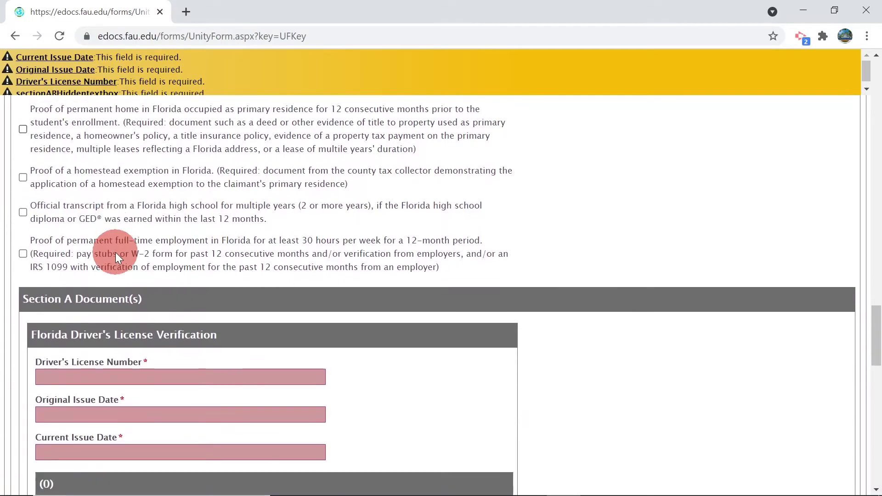
pyautogui.scroll(-6, 115, 251)
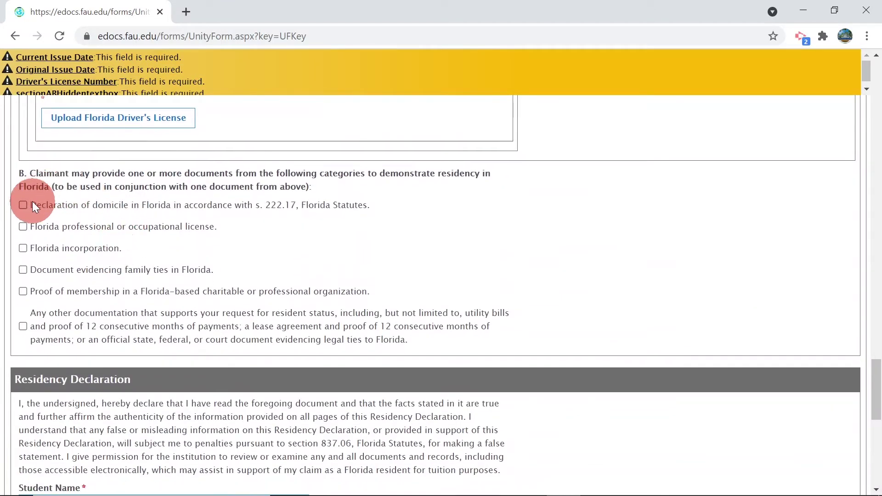
pyautogui.click(23, 205)
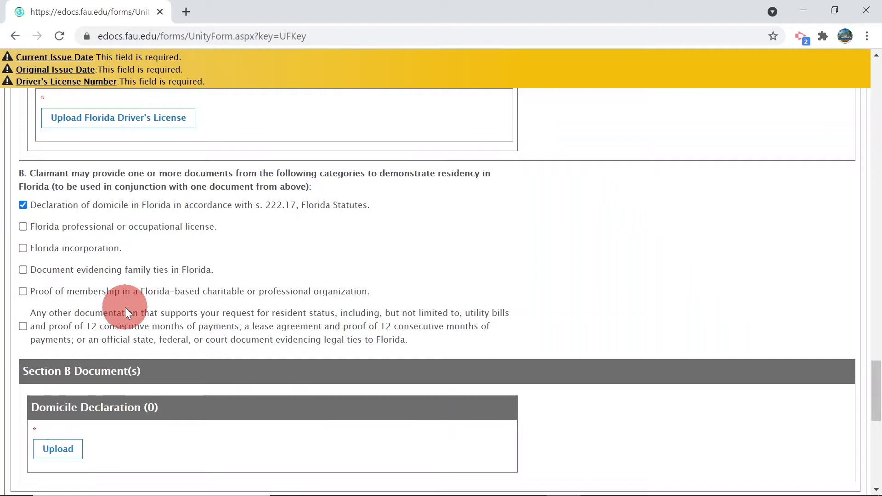
# - Visit the driver's license number and issue date fields without filling them, then reach the Residency Declaration
pyautogui.scroll(1, 125, 307)
pyautogui.scroll(2, 124, 307)
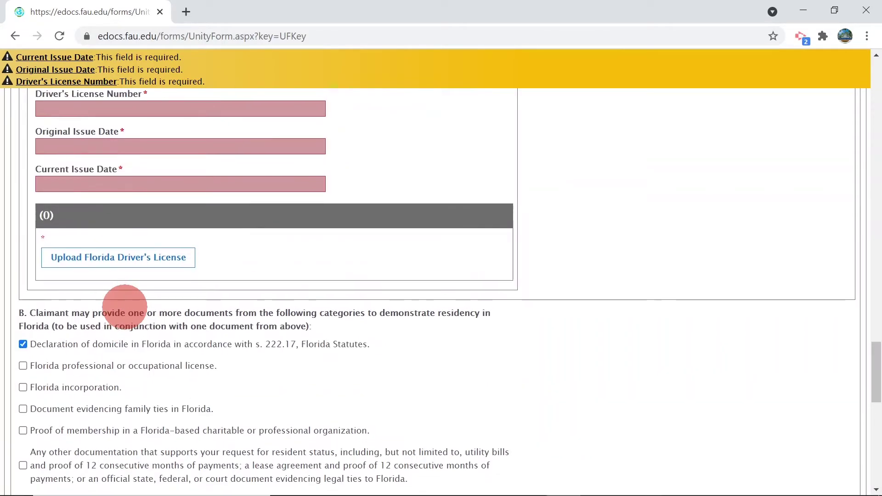
pyautogui.click(88, 137)
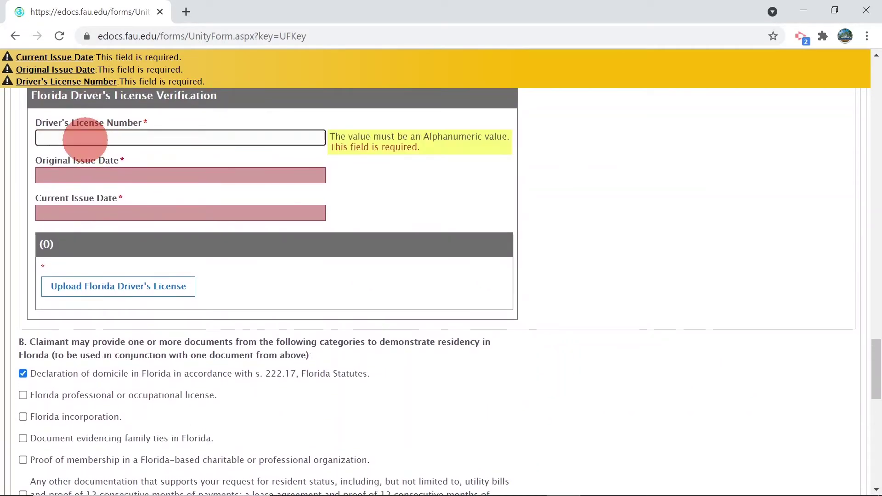
pyautogui.click(89, 175)
pyautogui.click(233, 202)
pyautogui.click(253, 270)
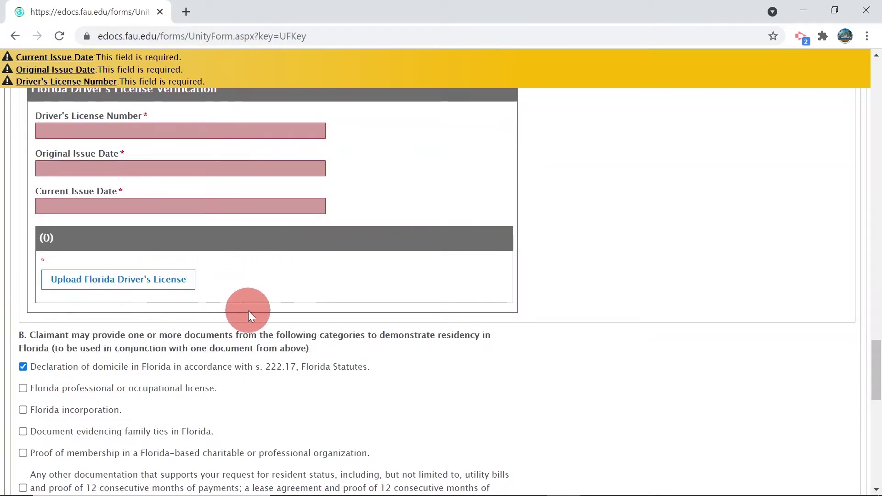
pyautogui.scroll(-2, 248, 311)
pyautogui.scroll(-2, 248, 311)
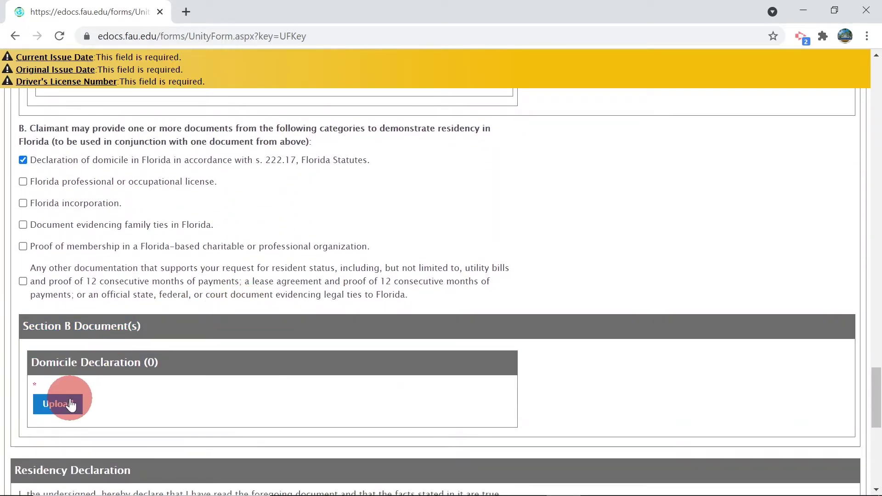
pyautogui.scroll(4, 136, 286)
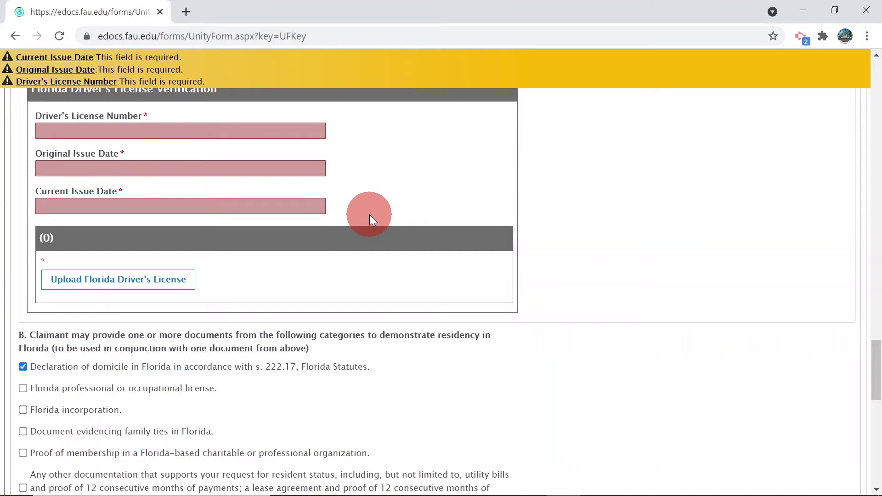
pyautogui.scroll(-8, 370, 214)
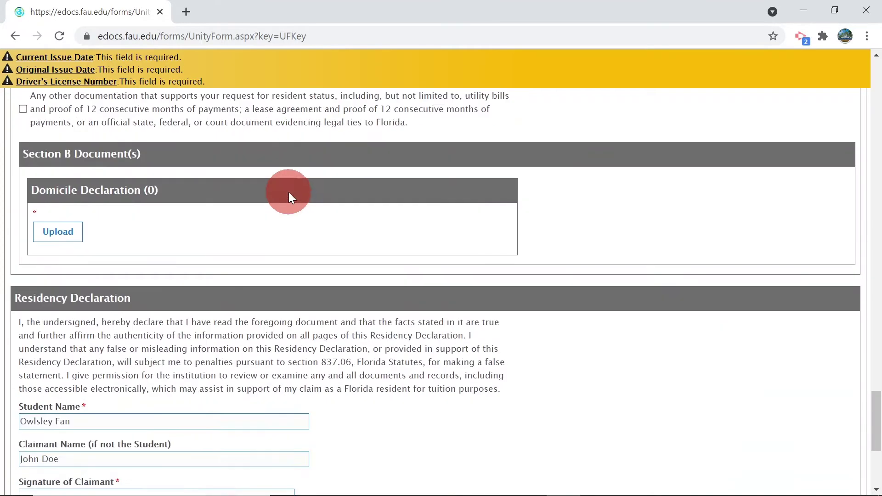
pyautogui.scroll(-5, 285, 195)
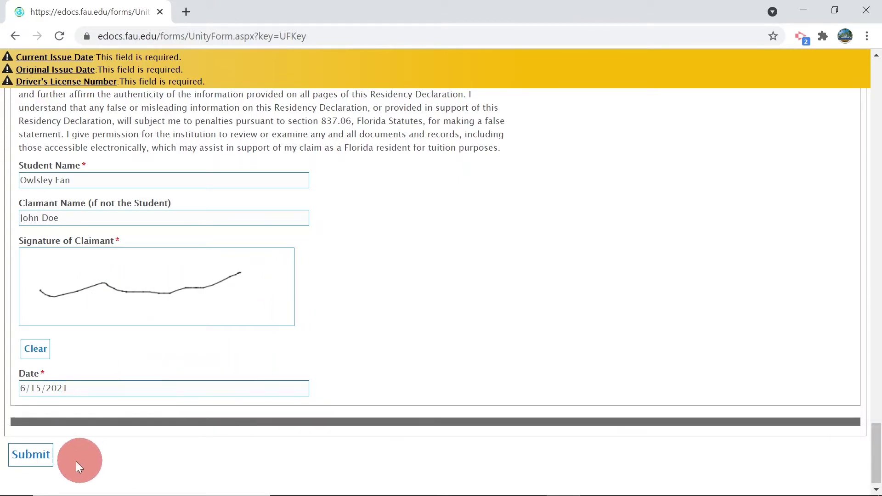
# - Submit the form for validation, then declare the student an independent Florida resident
pyautogui.click(31, 456)
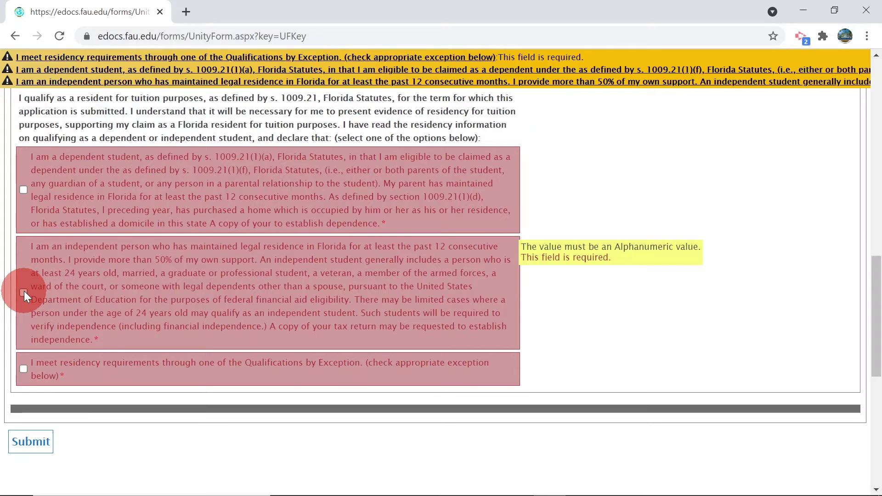
pyautogui.click(24, 292)
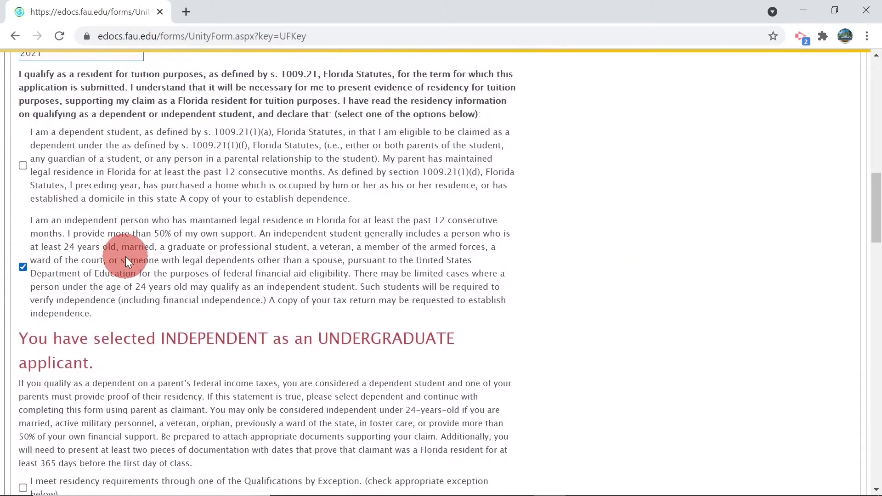
# - Scroll through the INDEPENDENT UNDERGRADUATE applicant notice down to Claimant Information
pyautogui.scroll(-1, 126, 257)
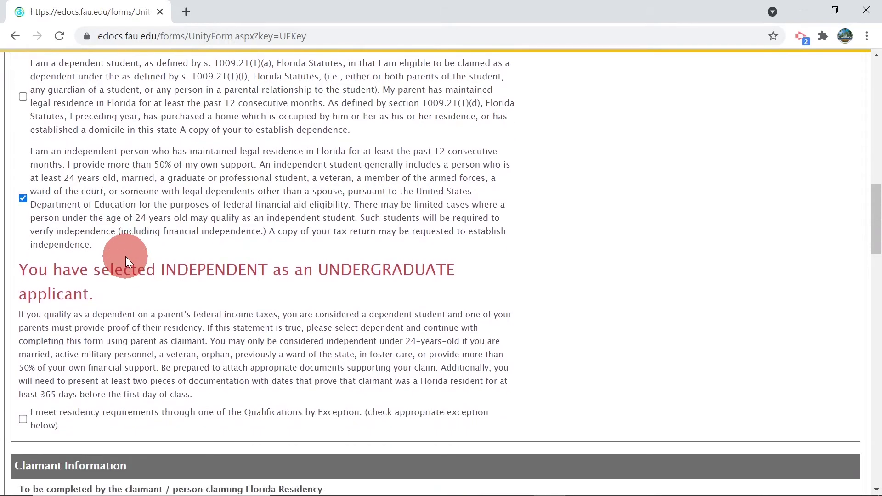
pyautogui.scroll(1, 92, 255)
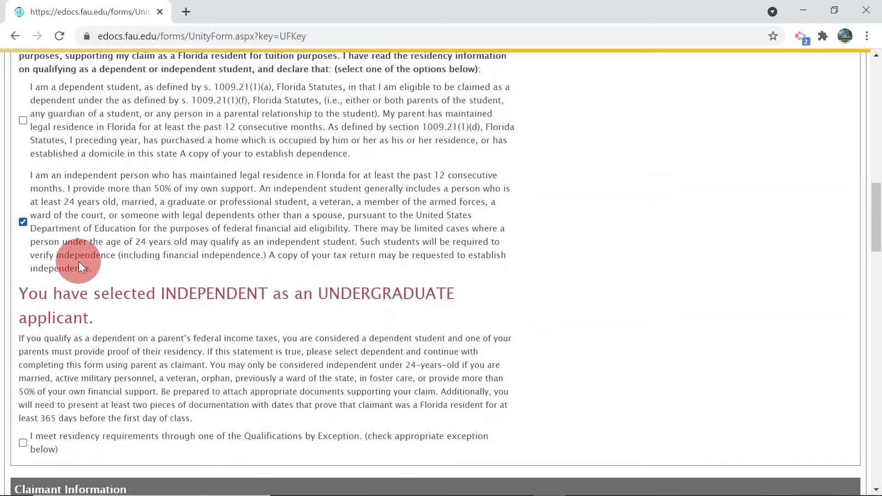
pyautogui.scroll(-1, 79, 264)
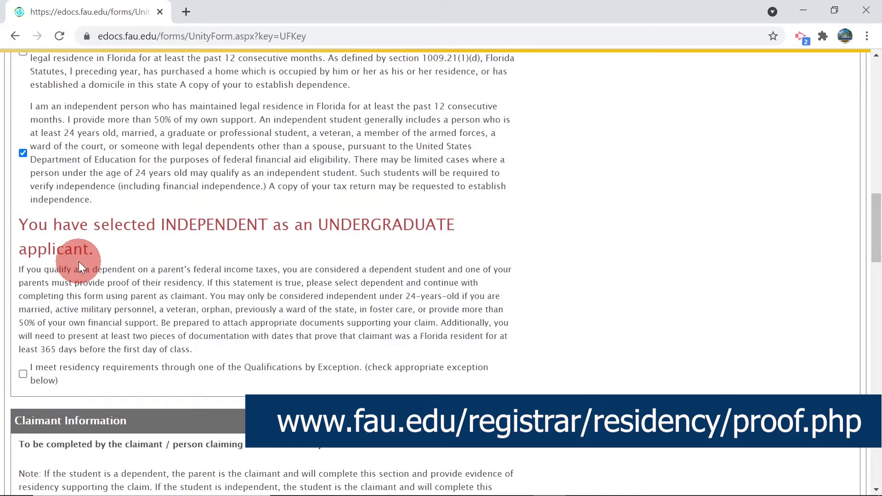
pyautogui.scroll(-9, 79, 261)
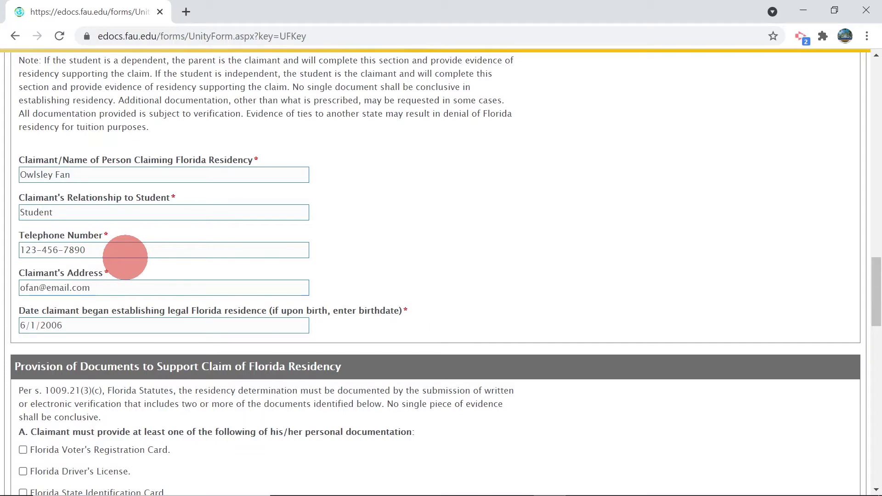
# - Leave only the Florida Voter's Registration Card checked as section A evidence
pyautogui.scroll(-2, 146, 253)
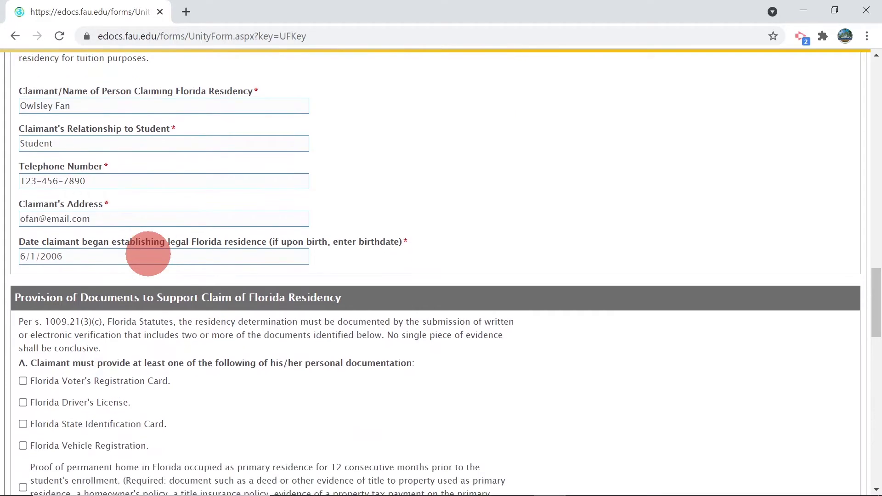
pyautogui.scroll(-6, 147, 253)
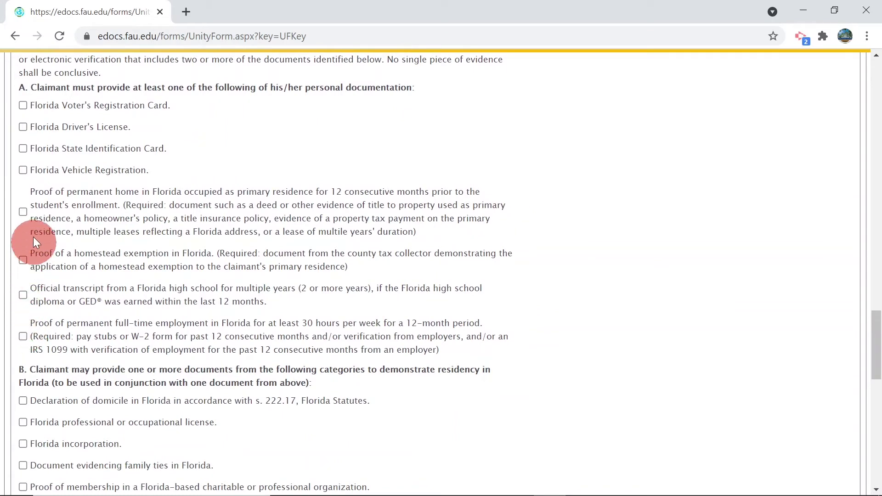
pyautogui.click(23, 104)
pyautogui.click(21, 126)
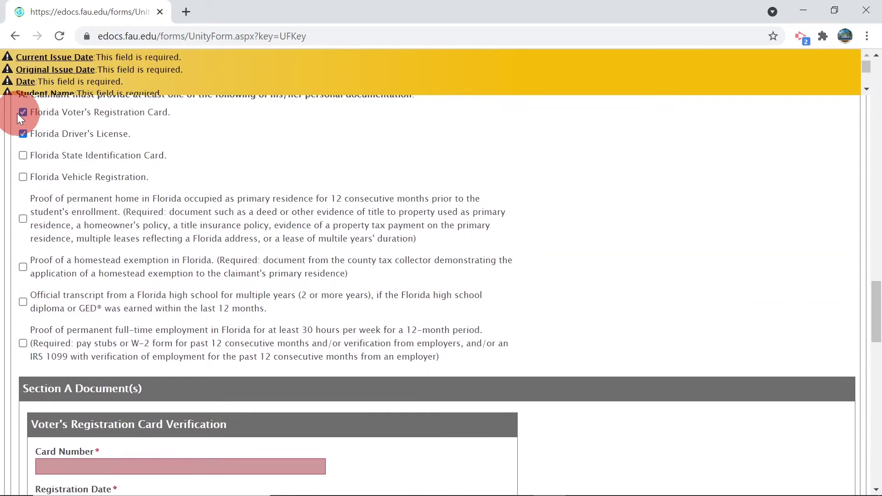
pyautogui.click(21, 113)
pyautogui.click(24, 133)
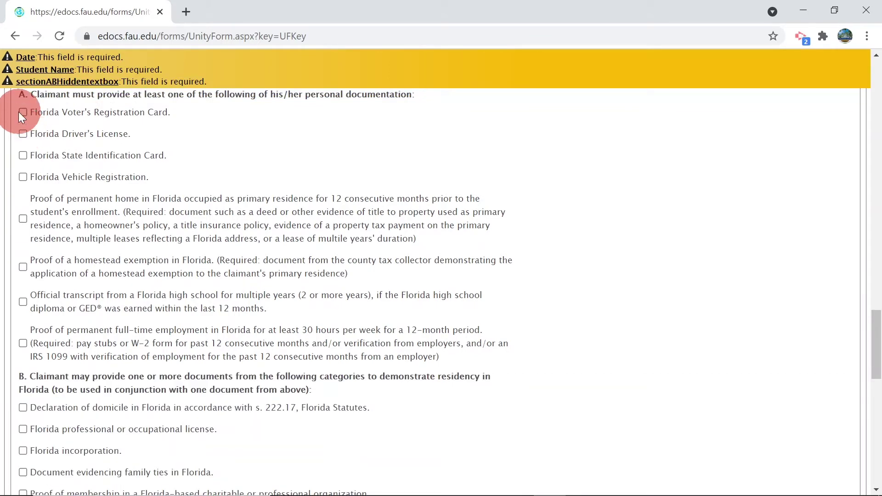
pyautogui.click(20, 113)
# - Add the Declaration of domicile in section B and scroll down to the Residency Declaration
pyautogui.scroll(-7, 49, 149)
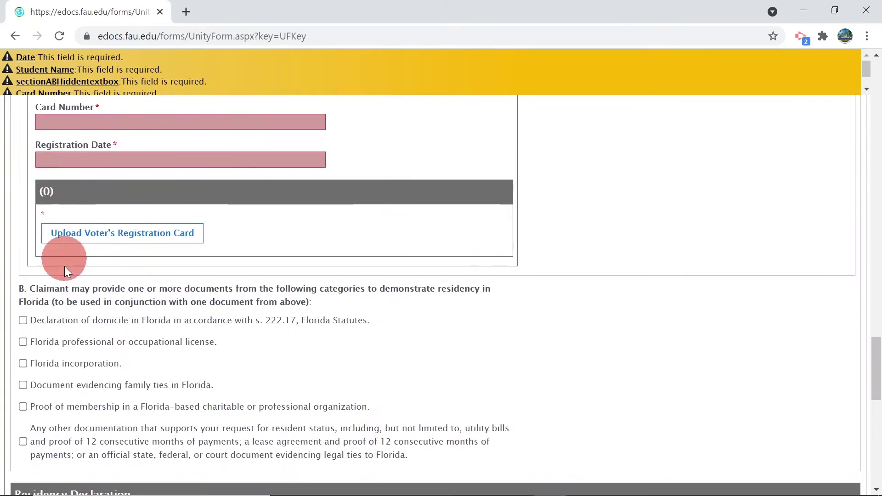
pyautogui.click(22, 320)
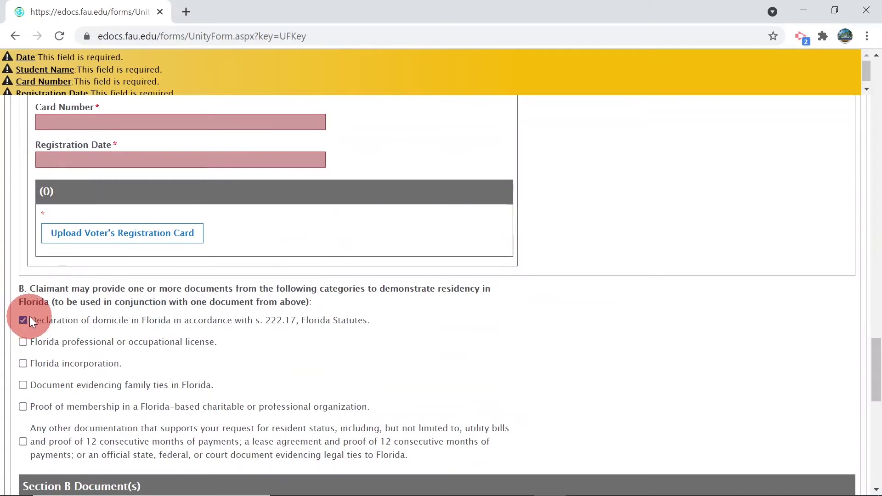
pyautogui.scroll(-3, 59, 331)
pyautogui.scroll(5, 152, 317)
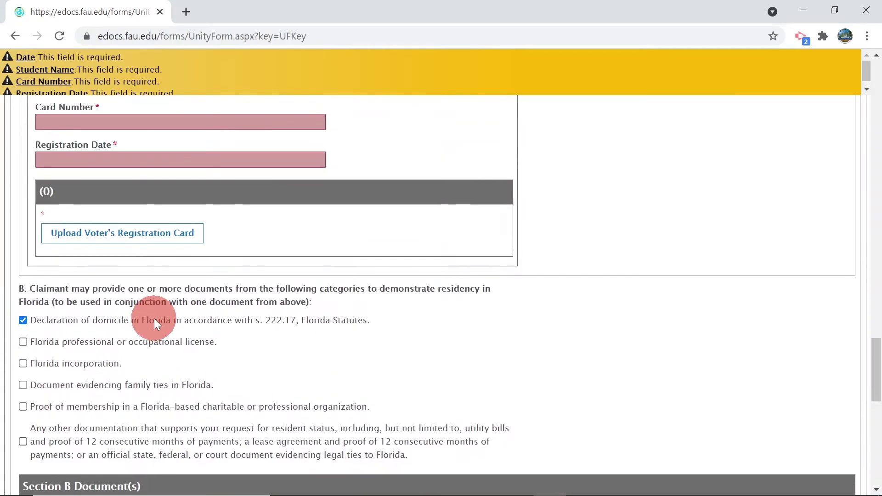
pyautogui.scroll(-3, 146, 318)
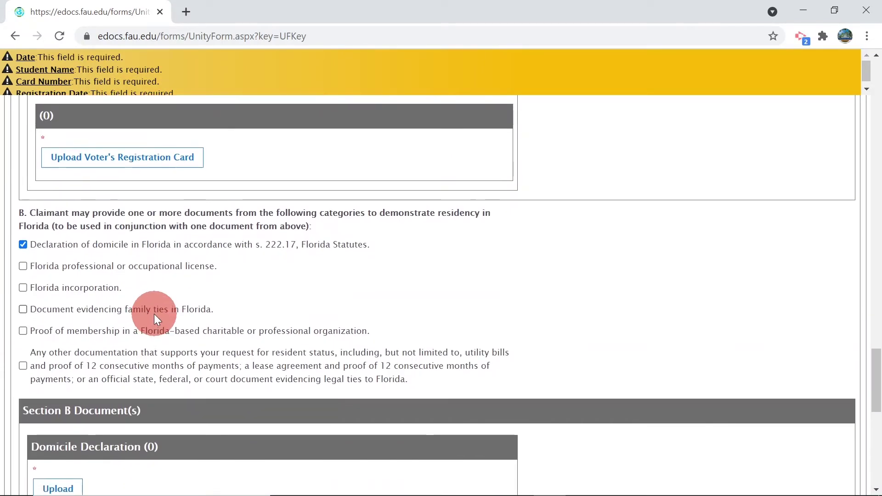
pyautogui.scroll(-3, 148, 313)
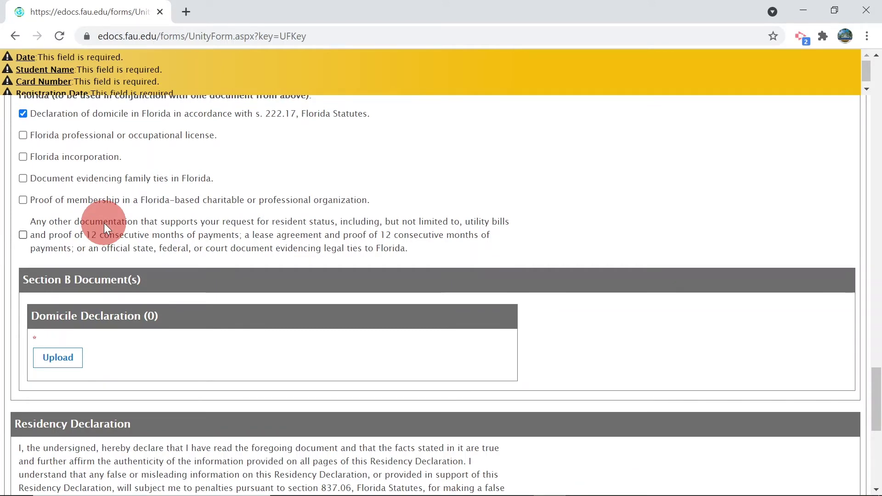
pyautogui.scroll(-3, 104, 222)
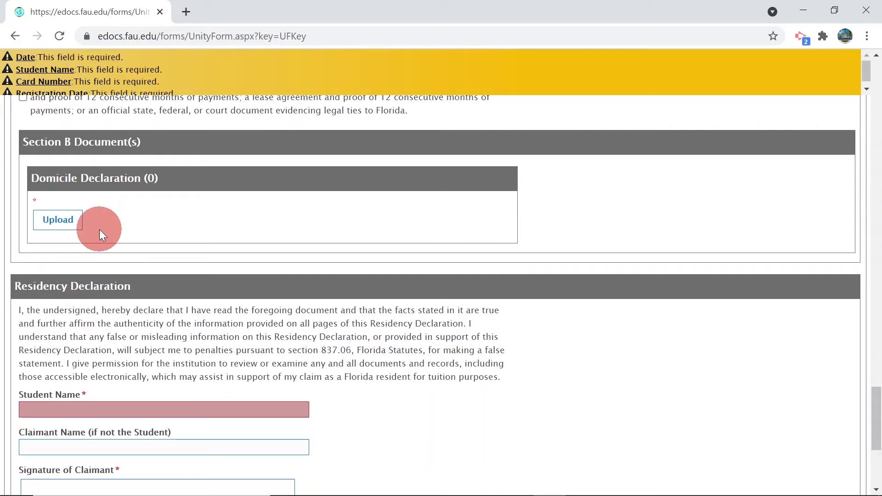
pyautogui.scroll(-3, 99, 230)
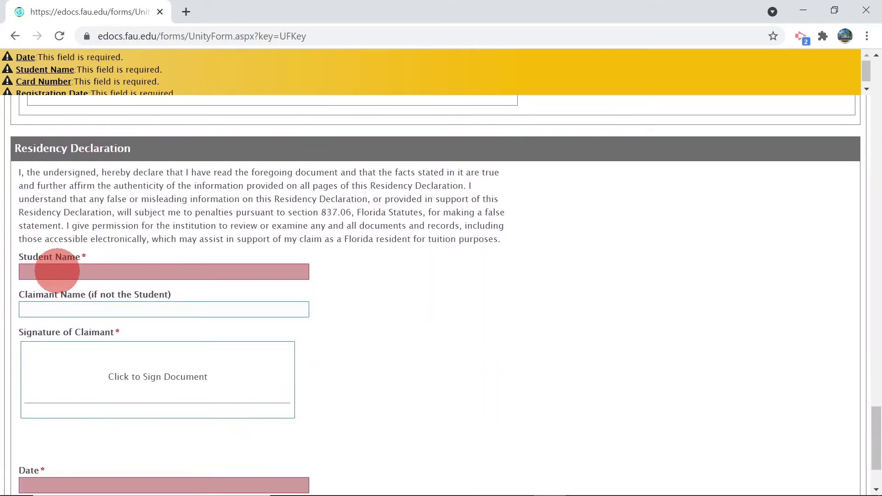
# - Enter the student's name, draw and apply a signature, date it 6/15/2021, and submit
pyautogui.click(57, 271)
pyautogui.write('Owl')
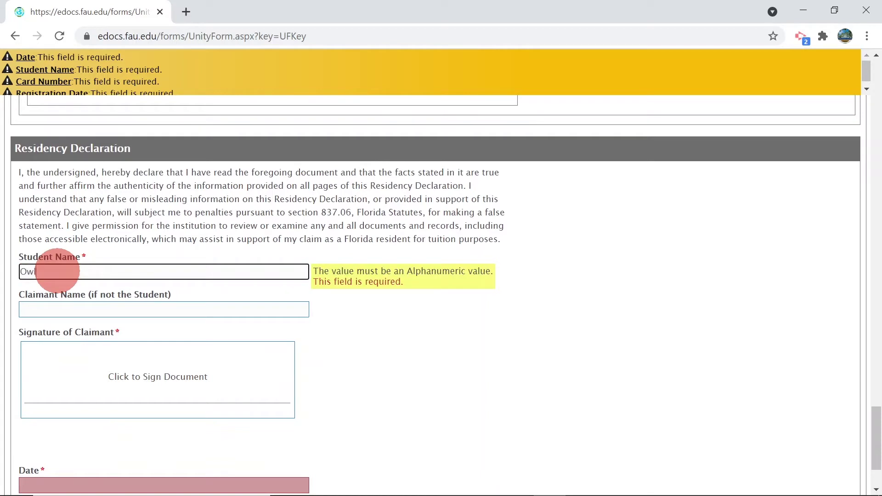
pyautogui.write('sley Fan')
pyautogui.click(50, 382)
pyautogui.moveTo(258, 263); pyautogui.dragTo(563, 267)
pyautogui.click(242, 378)
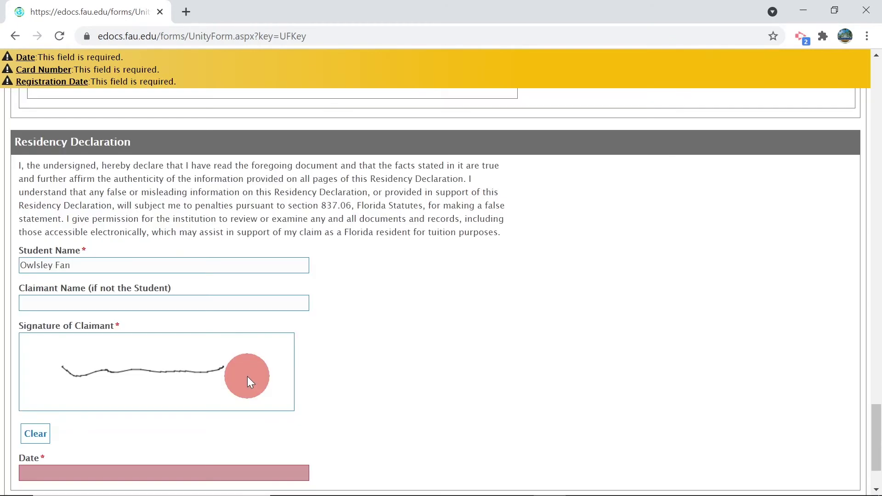
pyautogui.scroll(-2, 247, 376)
pyautogui.click(91, 387)
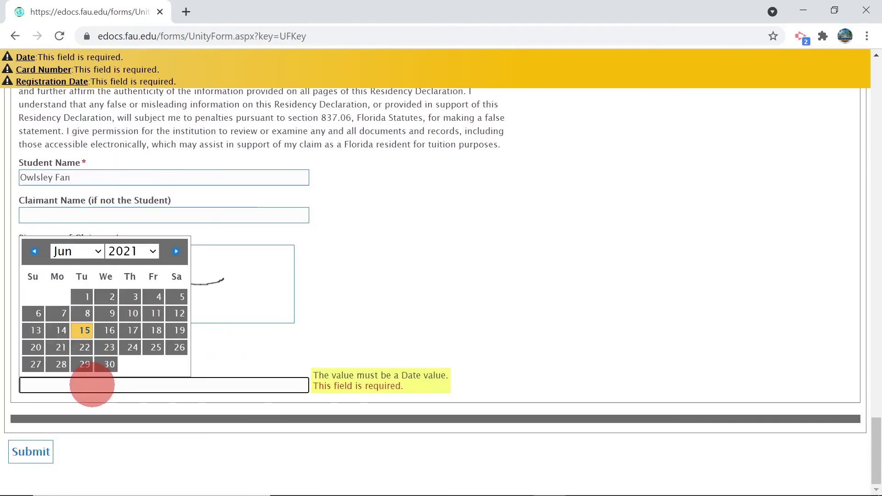
pyautogui.click(85, 332)
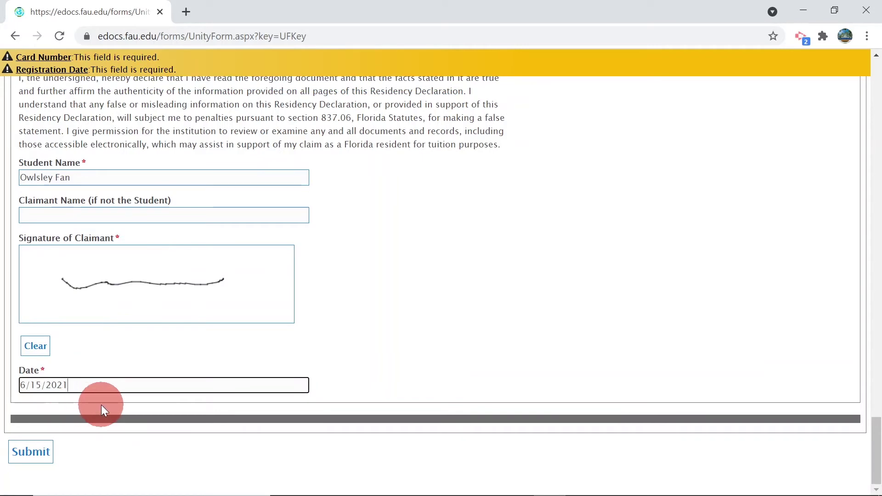
pyautogui.click(31, 454)
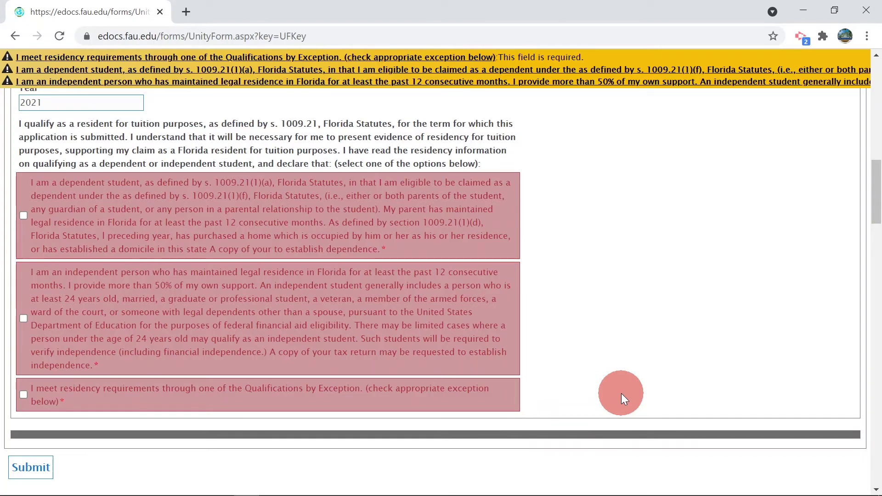
# - Select Qualifications by Exception as the basis of the residency claim
pyautogui.click(23, 395)
pyautogui.scroll(-15, 263, 306)
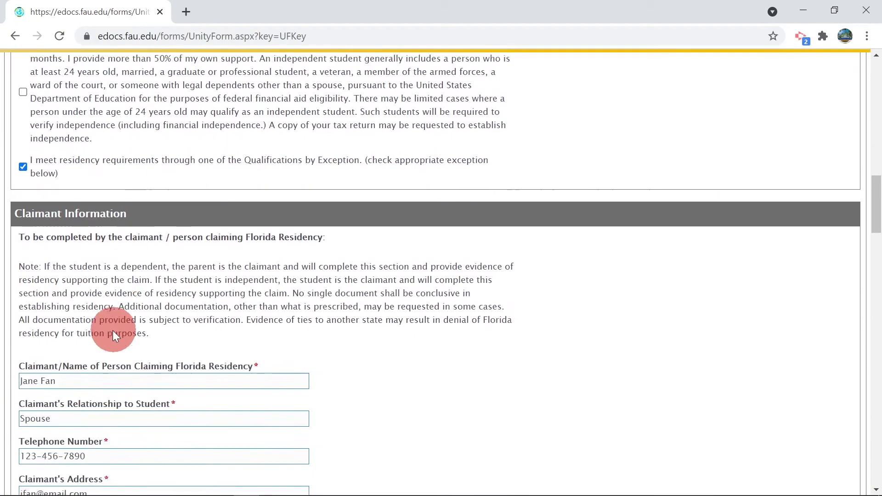
pyautogui.scroll(1, 116, 352)
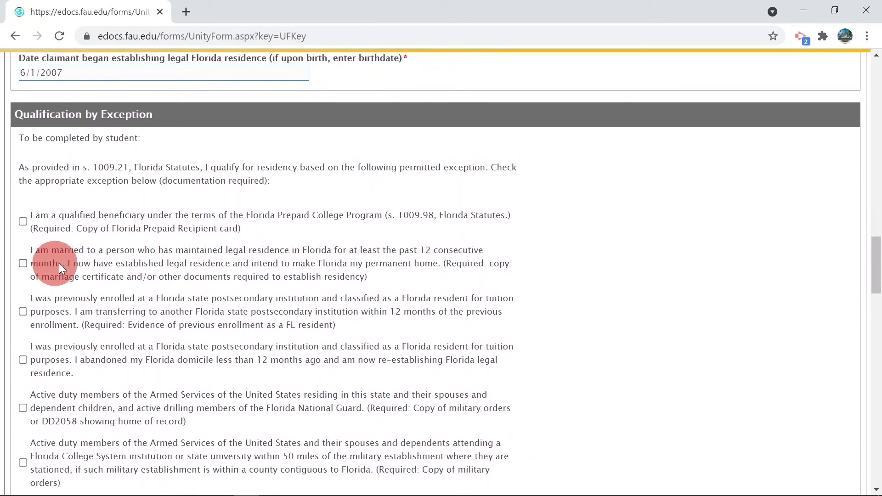
pyautogui.scroll(-3, 65, 261)
pyautogui.scroll(-1, 93, 271)
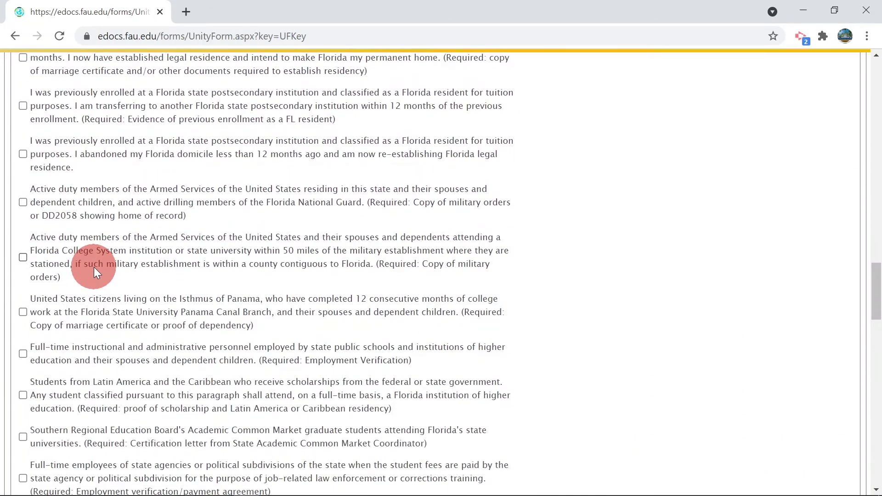
pyautogui.scroll(1, 113, 265)
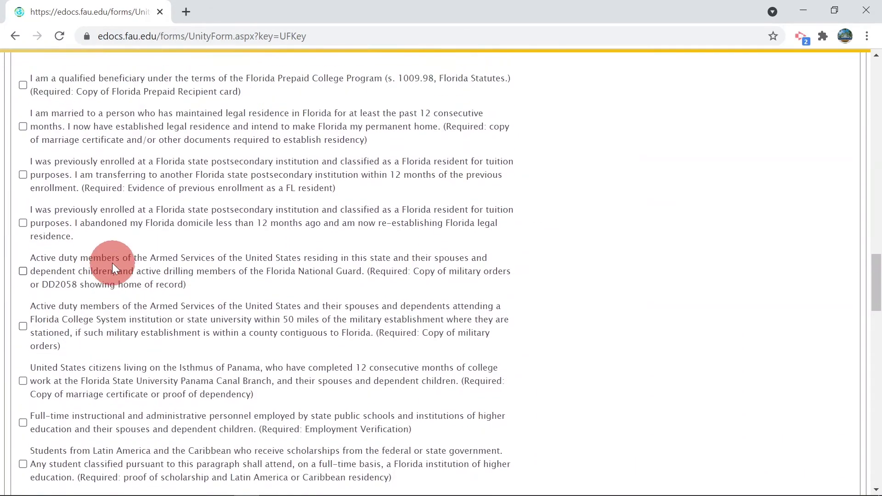
# - Tick, then untick, the Florida Prepaid College Program exception, leaving no exception selected
pyautogui.click(23, 85)
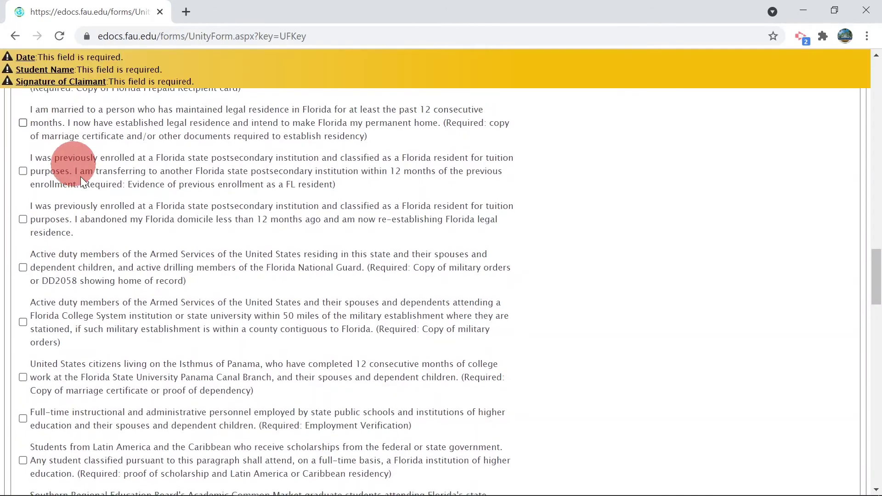
pyautogui.scroll(-6, 126, 244)
pyautogui.scroll(-4, 129, 248)
pyautogui.scroll(8, 128, 247)
pyautogui.scroll(3, 119, 237)
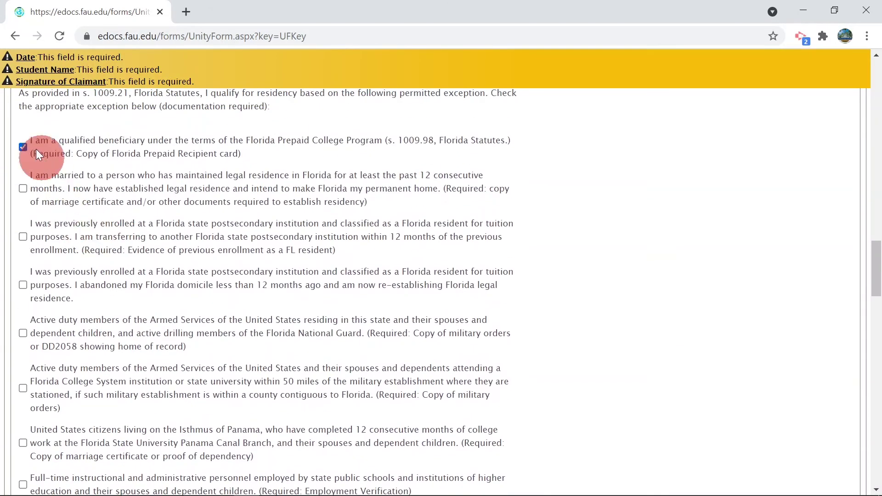
pyautogui.click(23, 146)
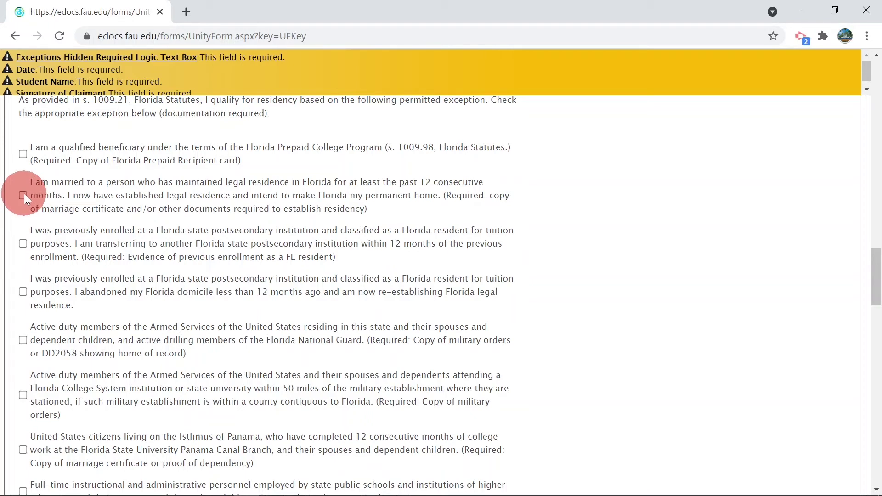
# - Add the Florida Voter's Registration Card as supporting residency evidence
pyautogui.scroll(8, 119, 199)
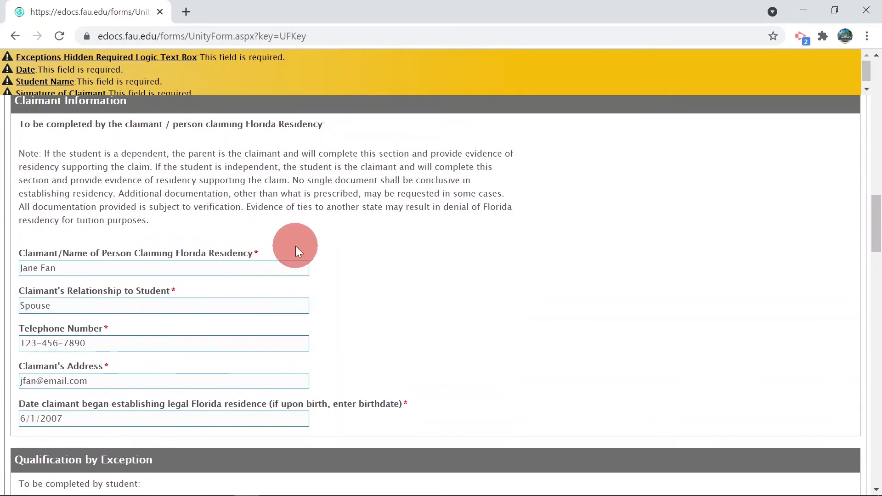
pyautogui.scroll(-10, 295, 246)
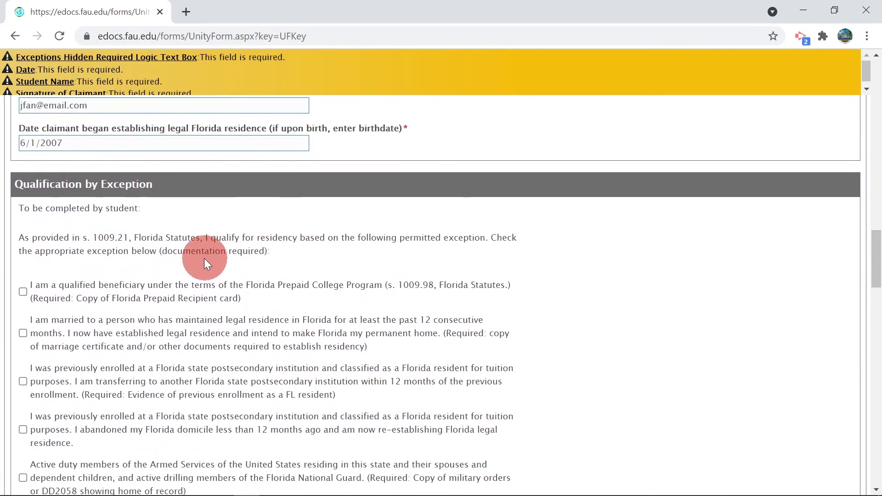
pyautogui.scroll(-1, 203, 265)
pyautogui.scroll(-10, 160, 267)
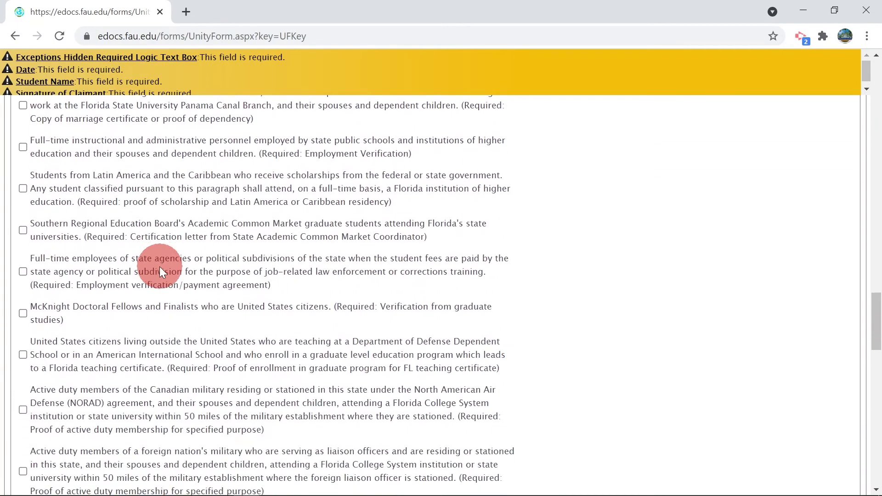
pyautogui.scroll(-3, 133, 269)
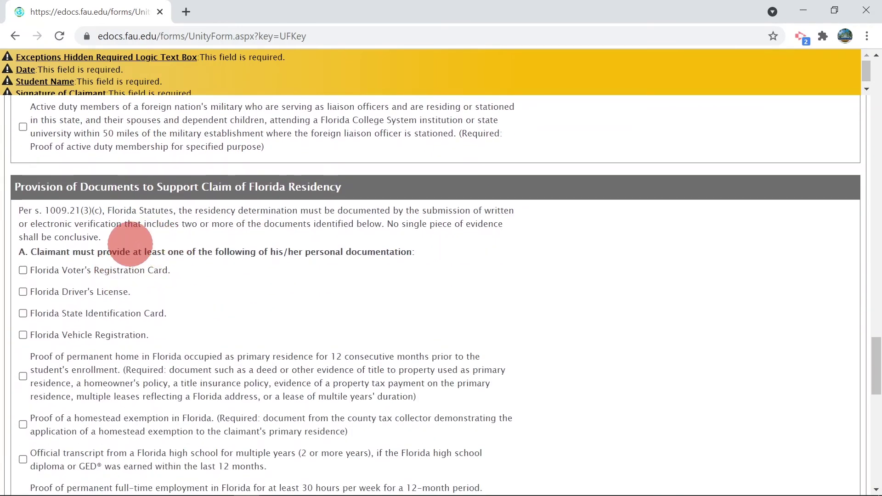
pyautogui.scroll(-1, 101, 267)
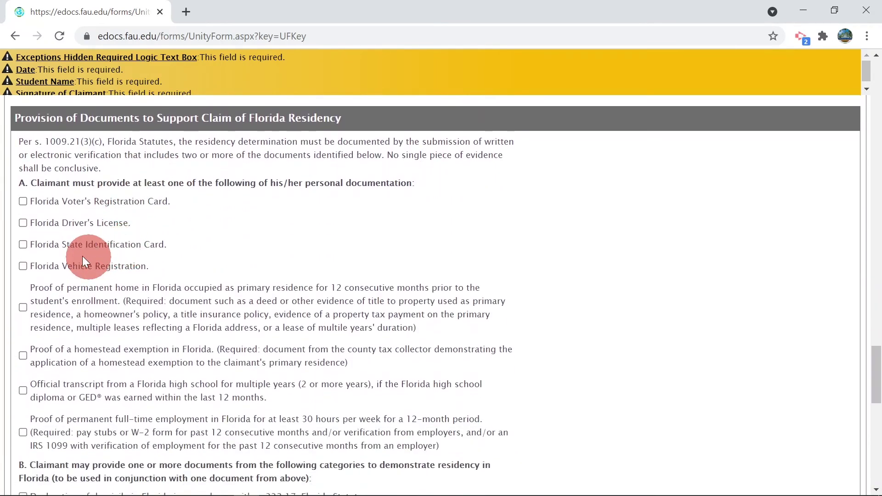
pyautogui.click(22, 201)
# - Add the Florida Driver's License as evidence, then remove it again
pyautogui.click(22, 223)
pyautogui.scroll(-5, 97, 219)
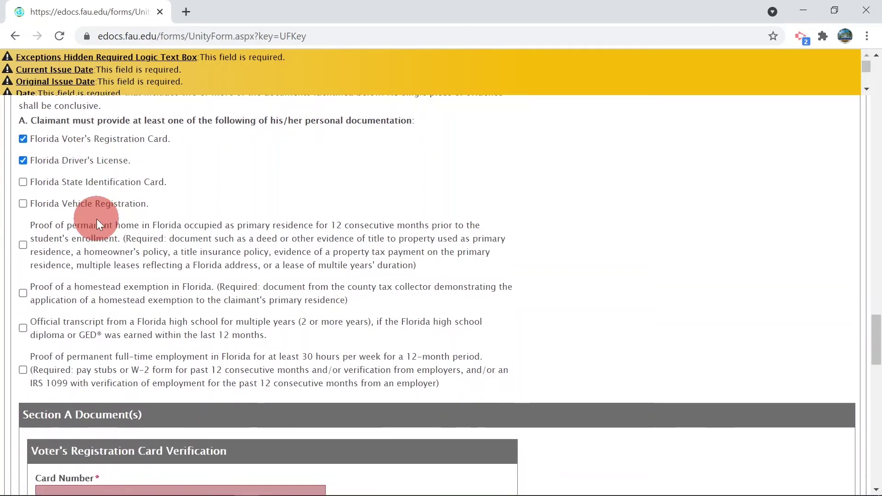
pyautogui.scroll(-4, 96, 219)
pyautogui.scroll(7, 96, 219)
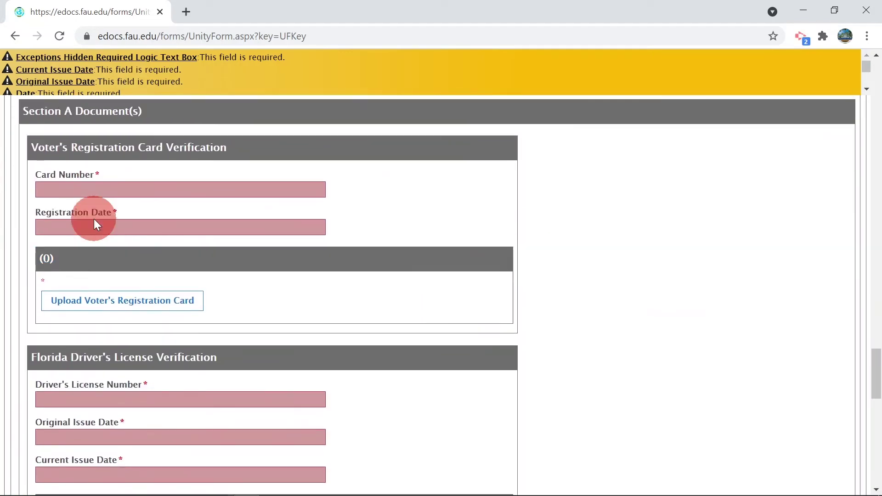
pyautogui.scroll(2, 92, 218)
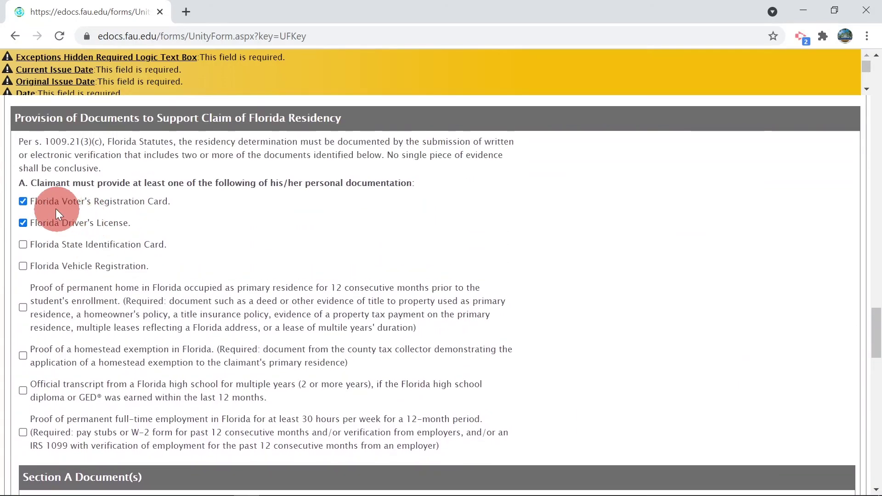
pyautogui.click(22, 223)
# - Add a Declaration of domicile under section B as supporting evidence
pyautogui.scroll(-12, 96, 228)
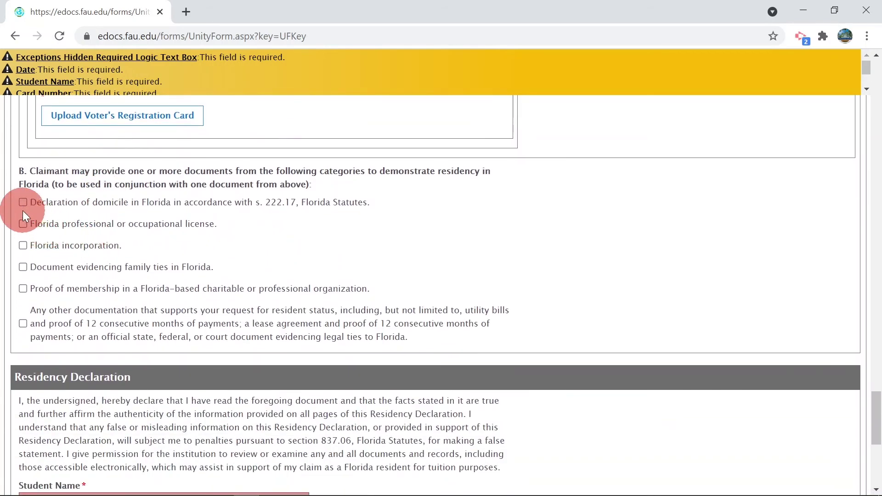
pyautogui.click(22, 203)
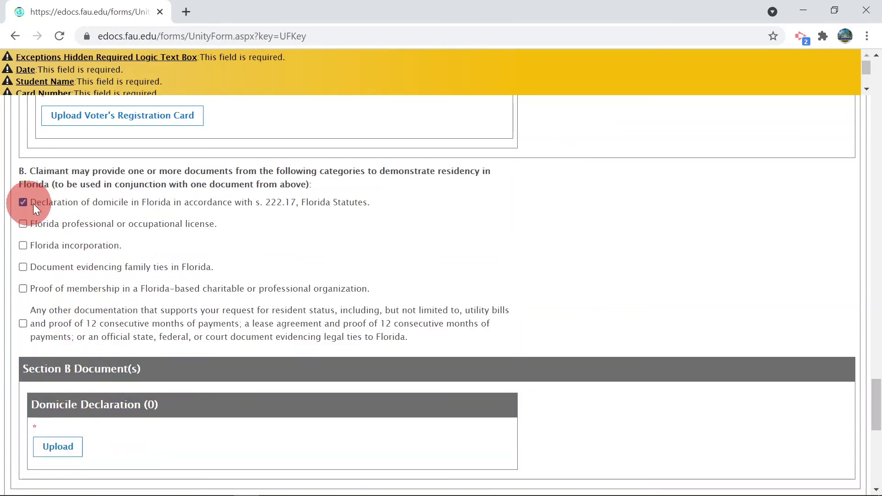
pyautogui.scroll(10, 73, 209)
pyautogui.scroll(-5, 74, 211)
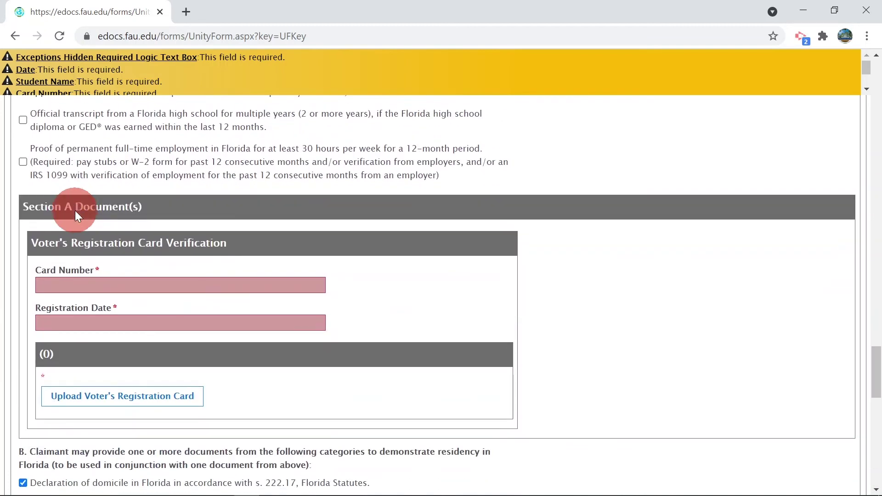
pyautogui.scroll(-5, 104, 307)
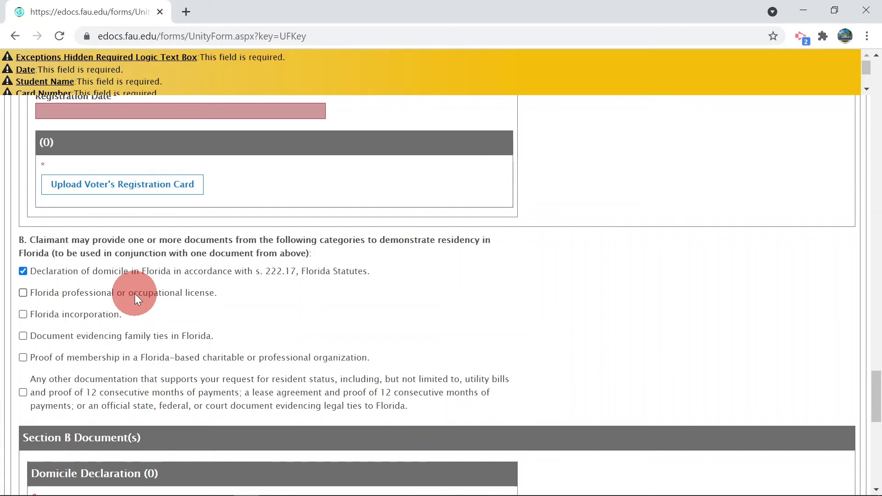
pyautogui.scroll(3, 134, 293)
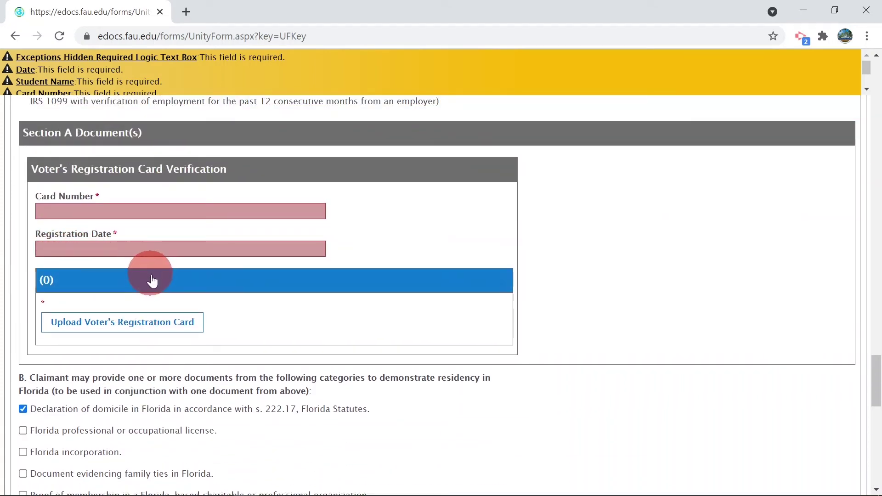
pyautogui.scroll(-9, 149, 275)
pyautogui.scroll(-3, 151, 283)
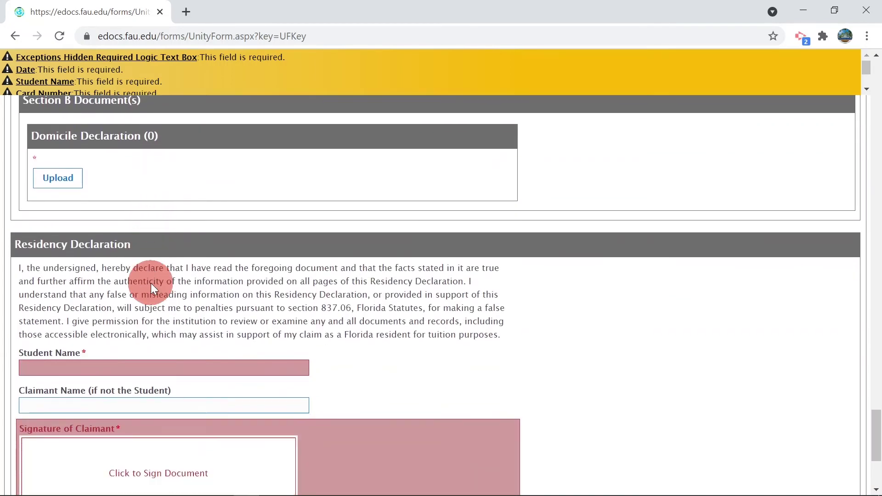
# - Enter the student's name, draw and apply a claimant signature, then erase it
pyautogui.click(142, 290)
pyautogui.write('Owlsley Fan')
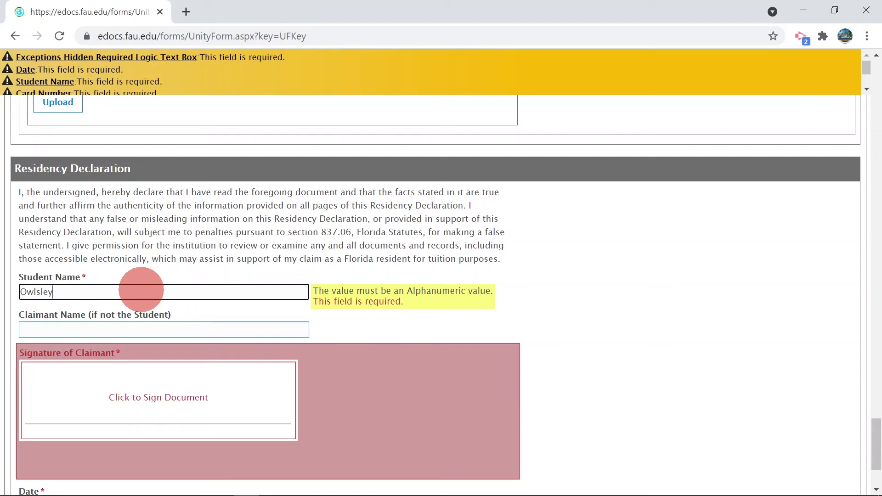
pyautogui.click(108, 372)
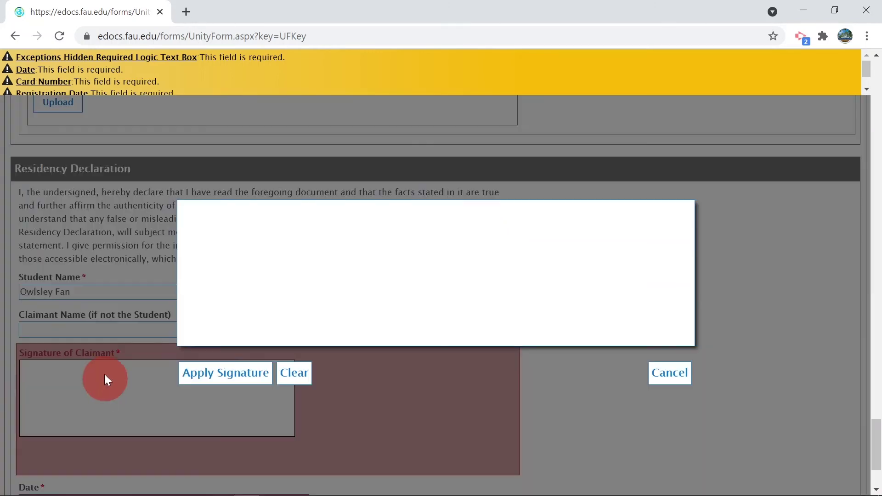
pyautogui.moveTo(250, 281); pyautogui.dragTo(477, 265)
pyautogui.click(211, 376)
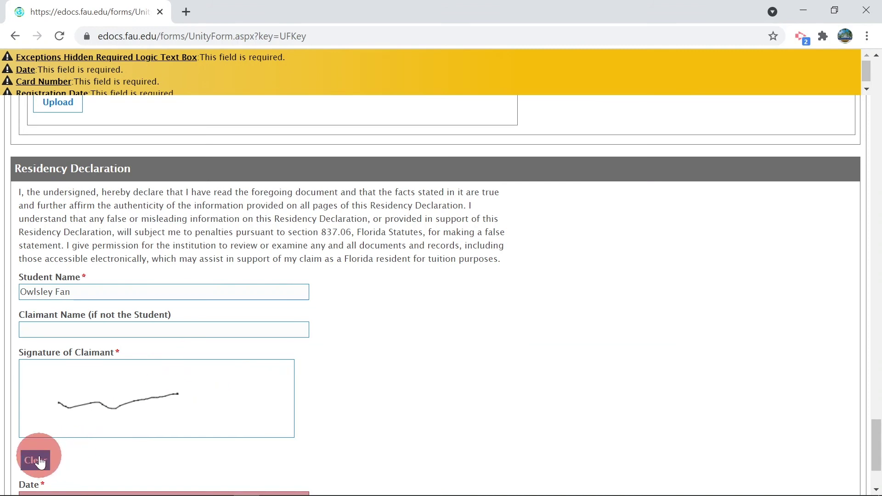
pyautogui.click(39, 458)
# - Enter the claimant's name and draw and apply a new claimant signature
pyautogui.click(68, 327)
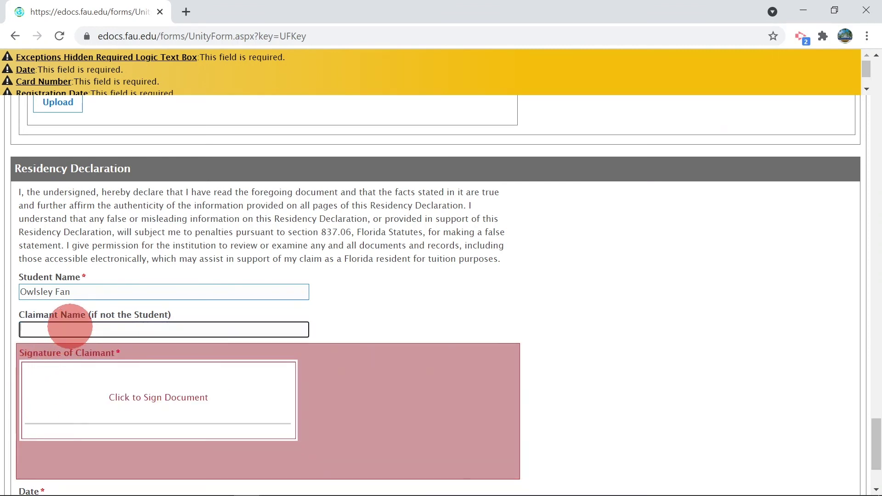
pyautogui.write('Jan e Fan')
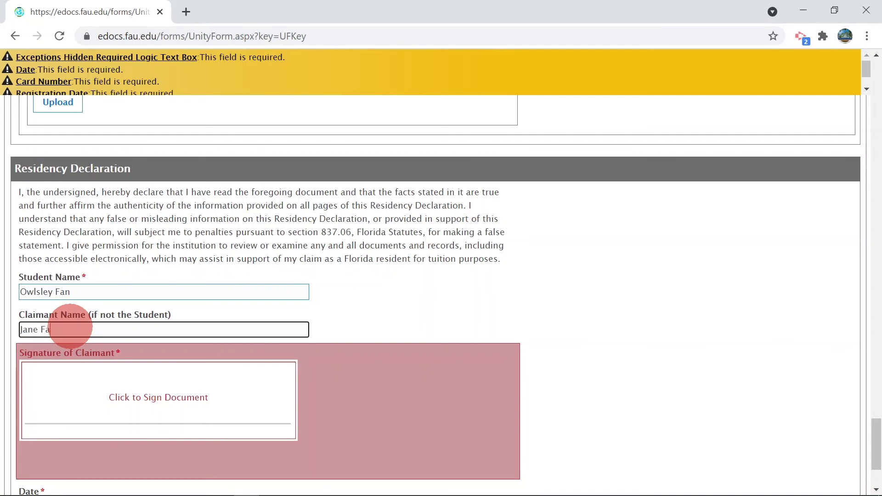
pyautogui.click(125, 407)
pyautogui.moveTo(224, 275); pyautogui.dragTo(564, 271)
pyautogui.click(207, 378)
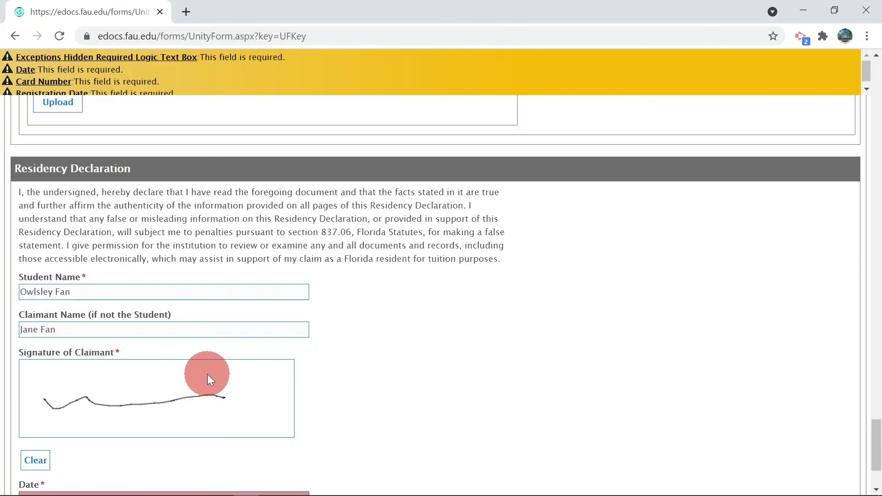
# - Set the declaration date to 6/15/2021 from the calendar
pyautogui.scroll(-3, 208, 374)
pyautogui.click(68, 383)
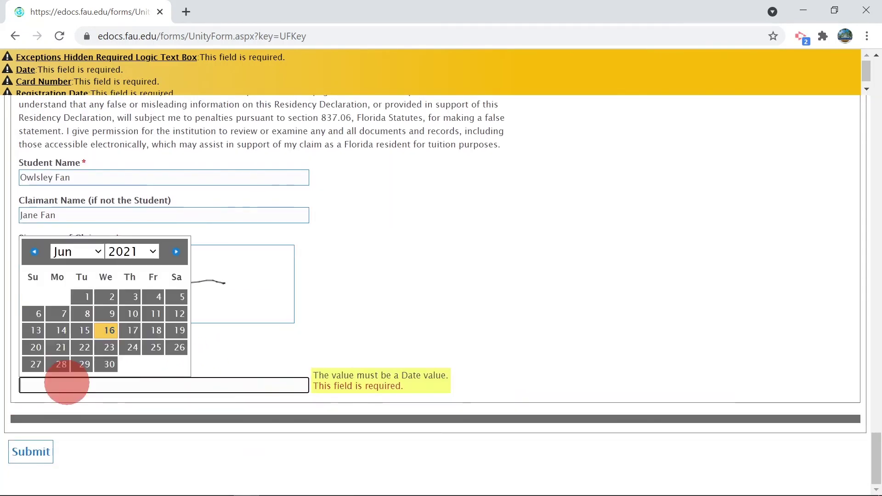
pyautogui.click(85, 331)
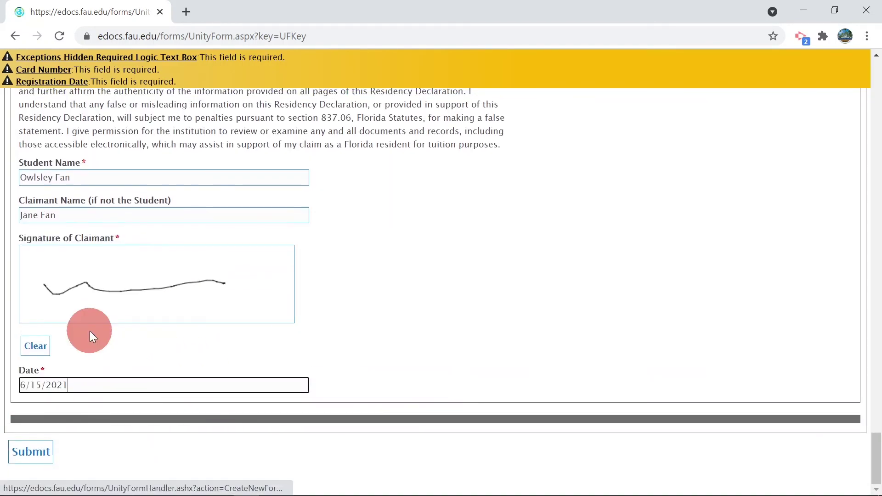